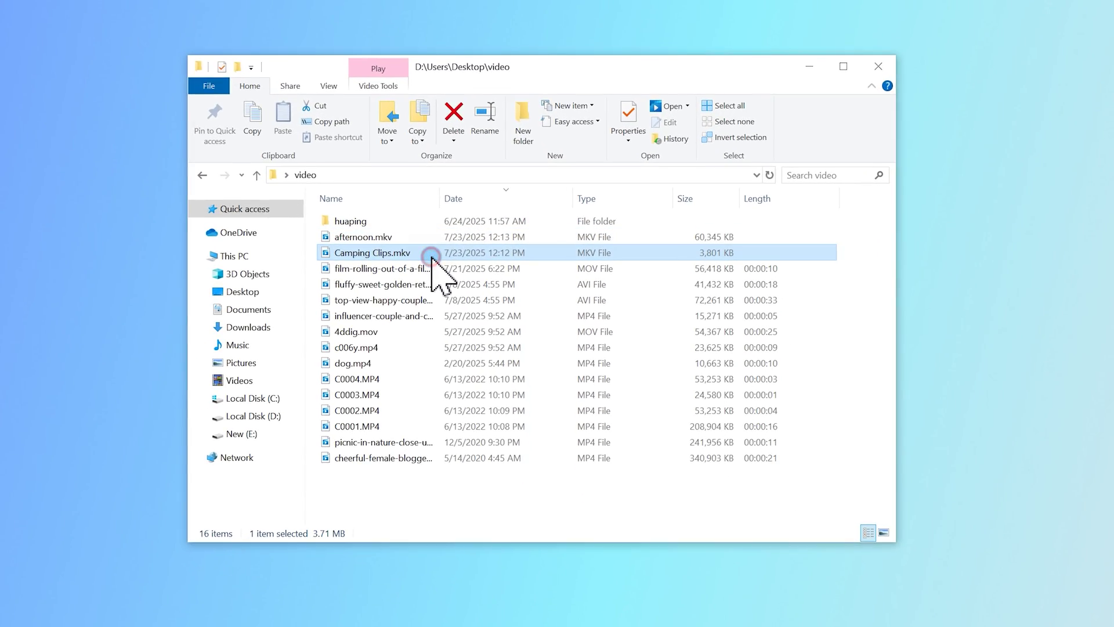
Play Camping Clips.mkv in Movies & TV and check its playback volume
{"action": "double_click", "coordinate": [432, 257]}
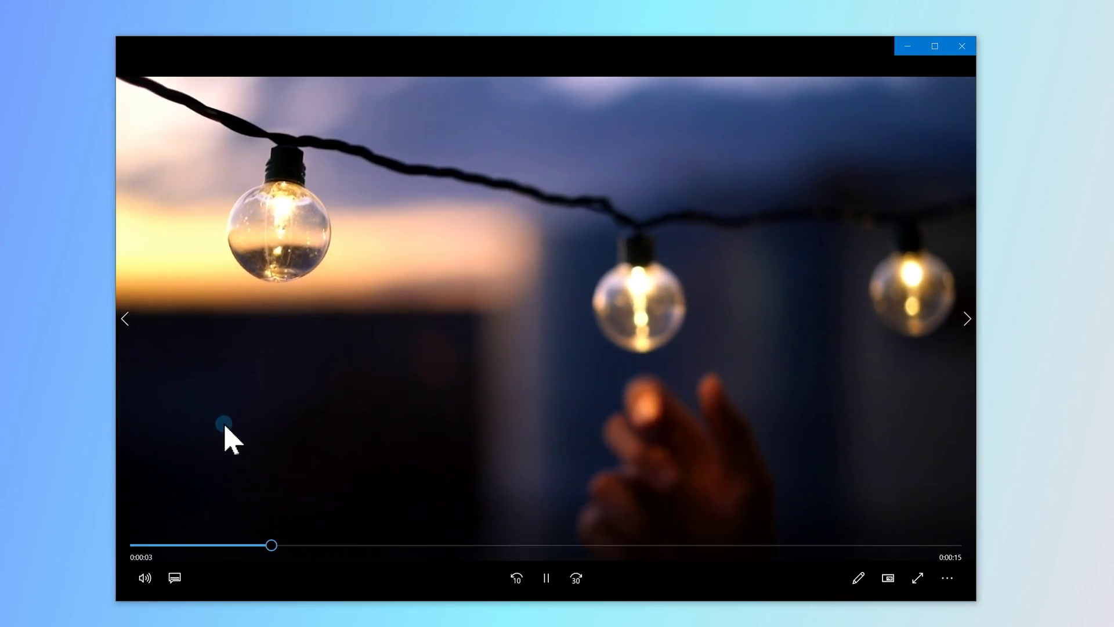
{"action": "left_click", "coordinate": [145, 577]}
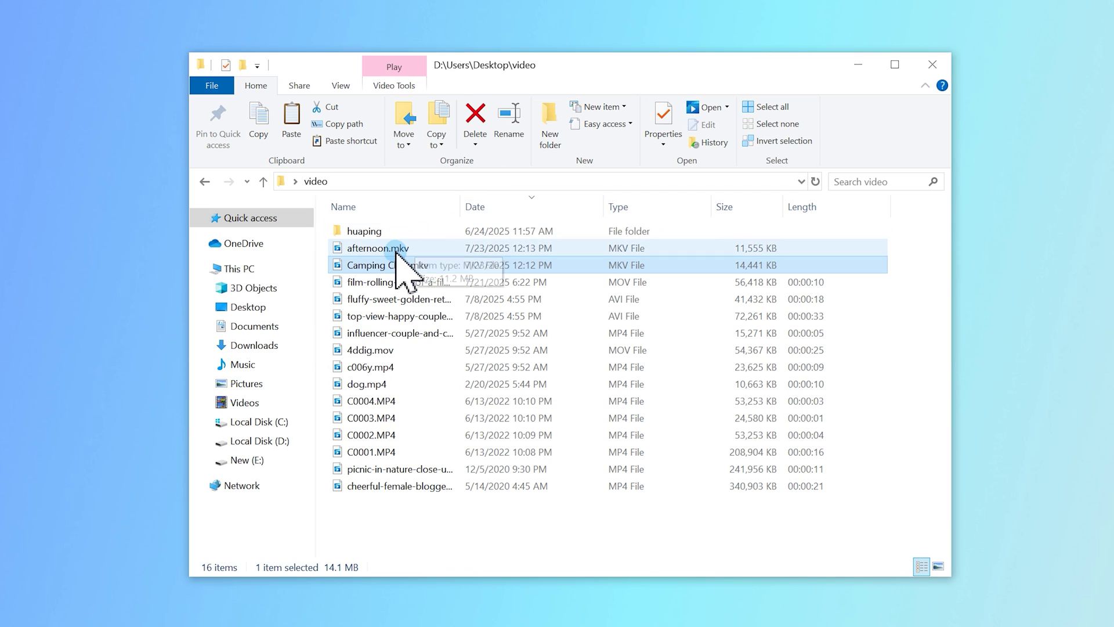
Play afternoon.mkv in Movies & TV and raise its muted volume from 0 to 96
{"action": "double_click", "coordinate": [391, 248]}
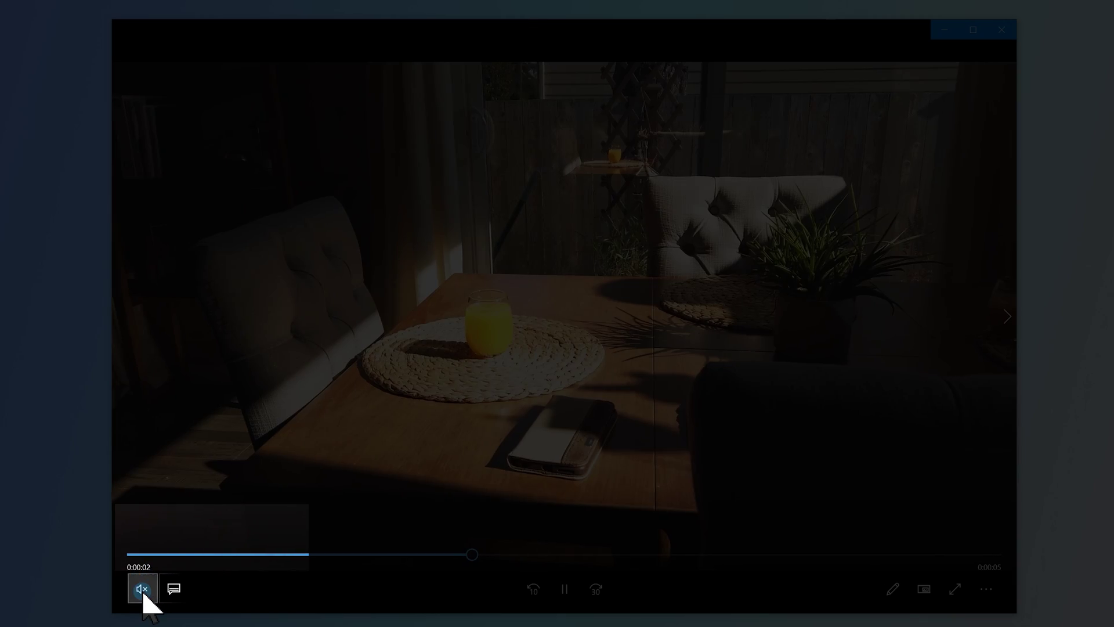
{"action": "left_click", "coordinate": [144, 589]}
{"action": "left_click_drag", "start_coordinate": [166, 549], "coordinate": [261, 551]}
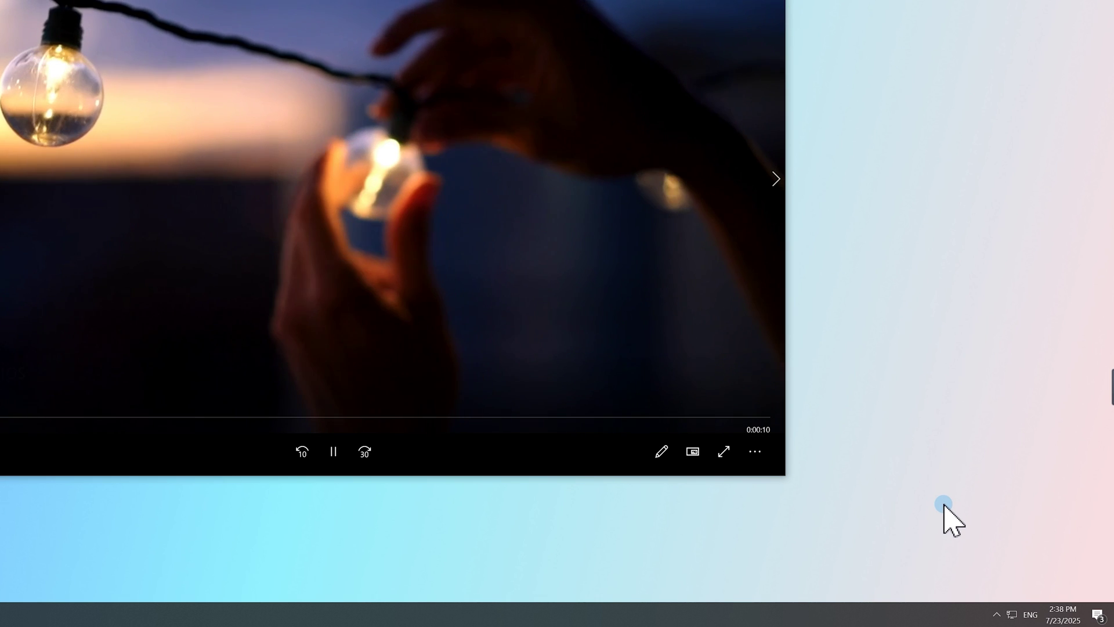
Unmute the Realtek headphone volume from the tray and raise it from 10 to about 12
{"action": "left_click", "coordinate": [995, 614]}
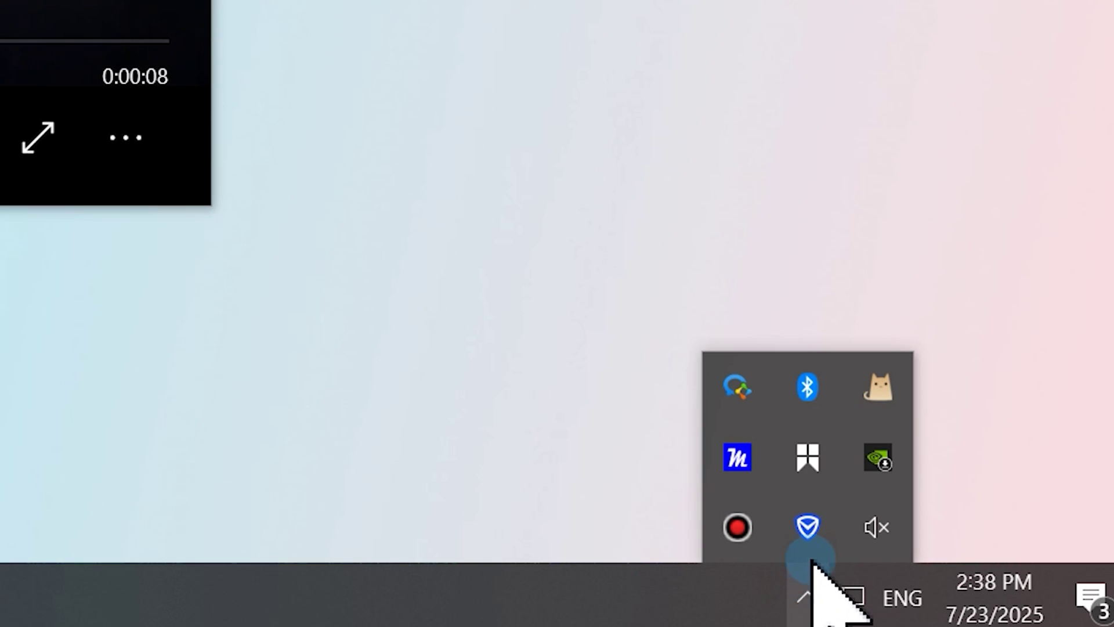
{"action": "left_click", "coordinate": [876, 527]}
{"action": "left_click", "coordinate": [678, 513]}
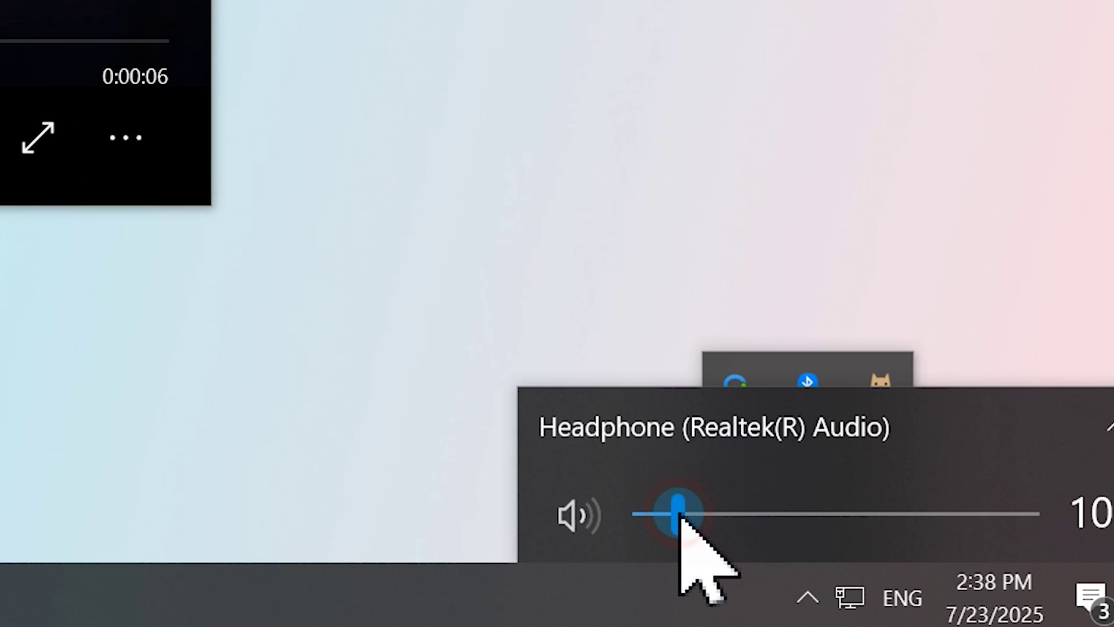
{"action": "left_click_drag", "start_coordinate": [679, 514], "coordinate": [701, 517]}
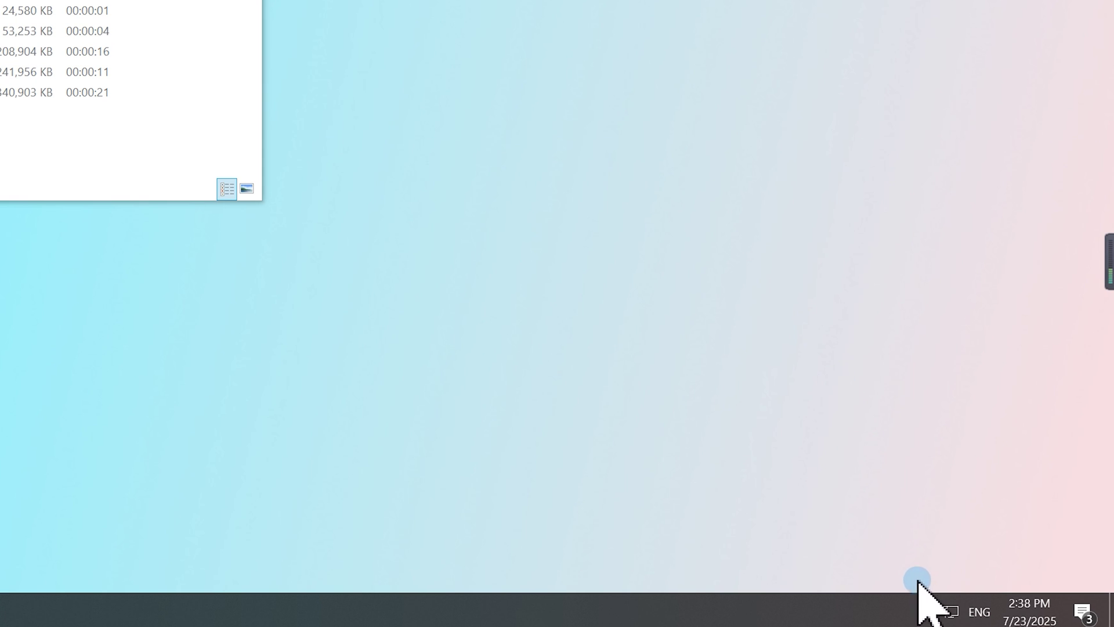
Open Sound settings and keep Headphone (Realtek(R) Audio) as the output device
{"action": "right_click", "coordinate": [967, 574]}
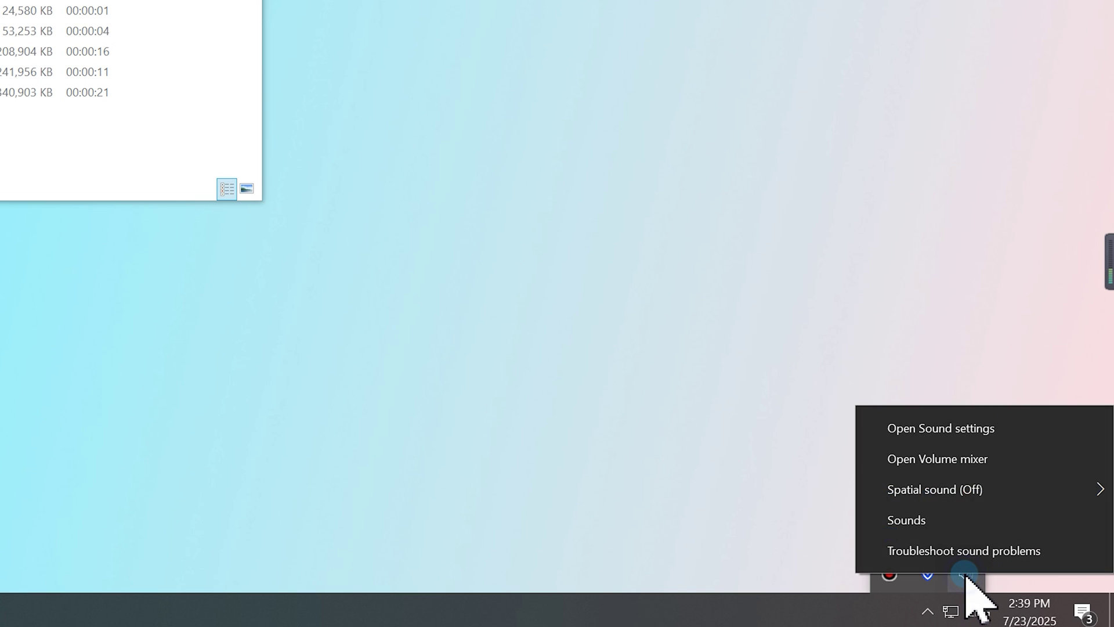
{"action": "left_click", "coordinate": [947, 429]}
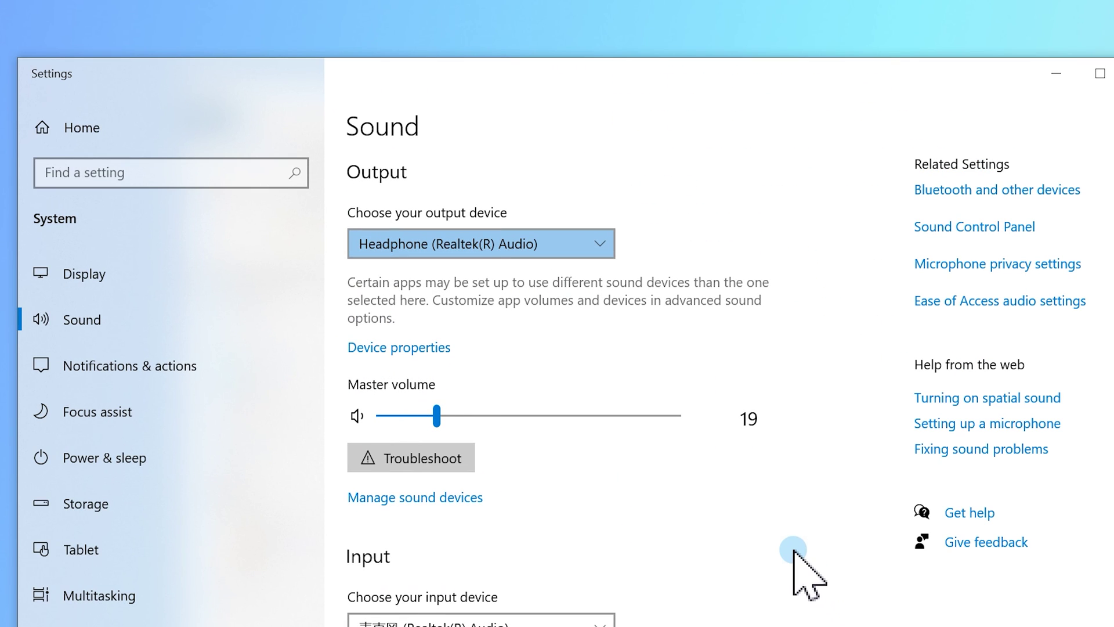
{"action": "left_click", "coordinate": [386, 250]}
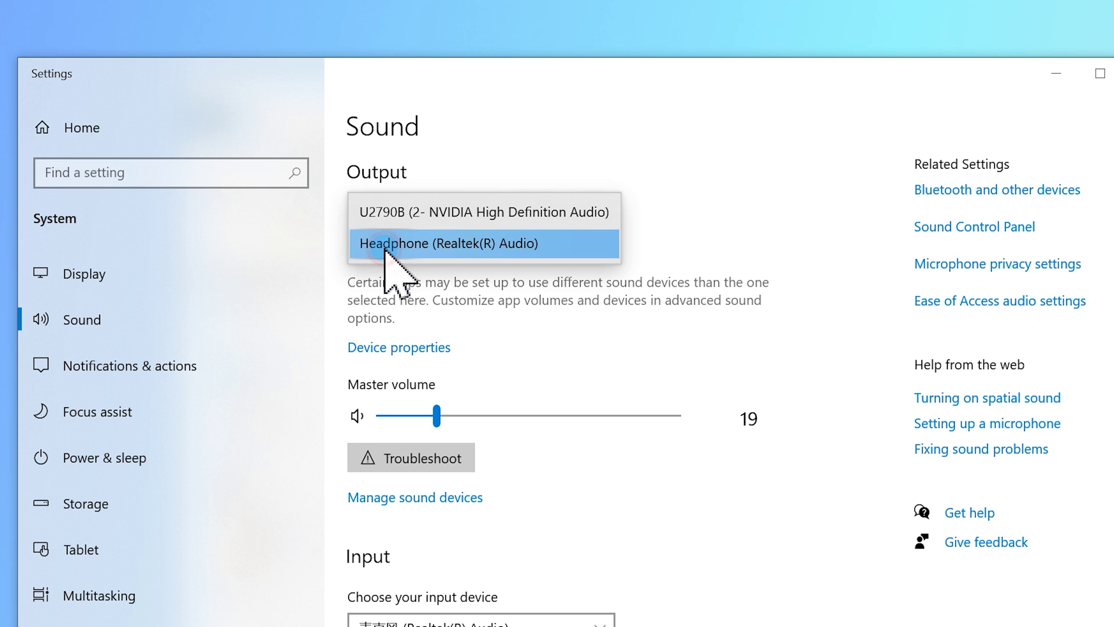
{"action": "left_click", "coordinate": [390, 246]}
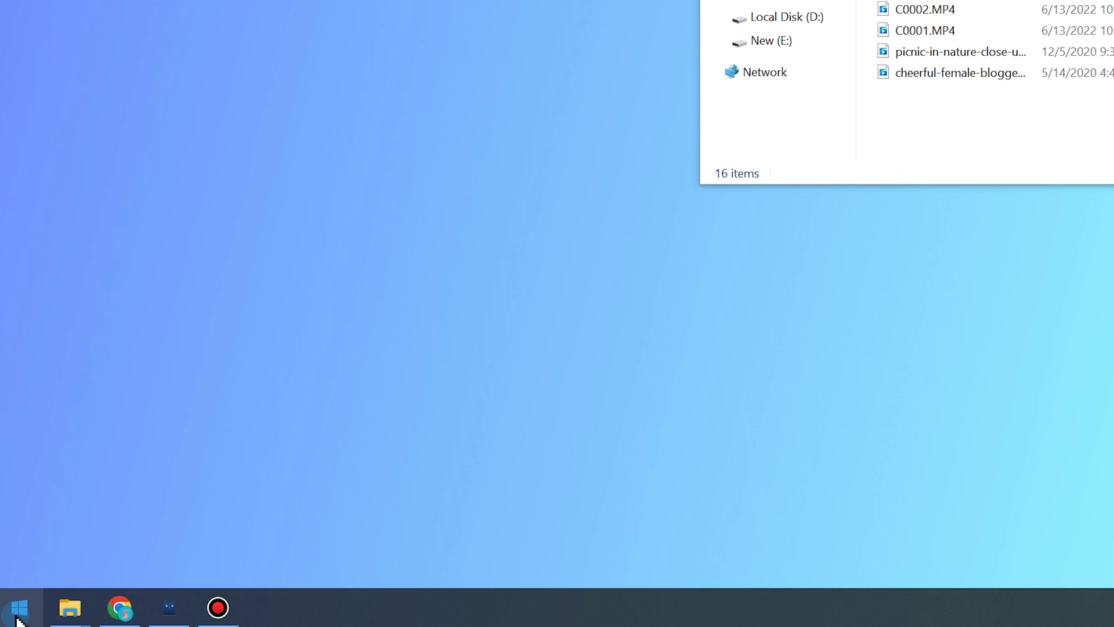
Run an automatic driver update search for Realtek(R) Audio in Device Manager
{"action": "right_click", "coordinate": [19, 609]}
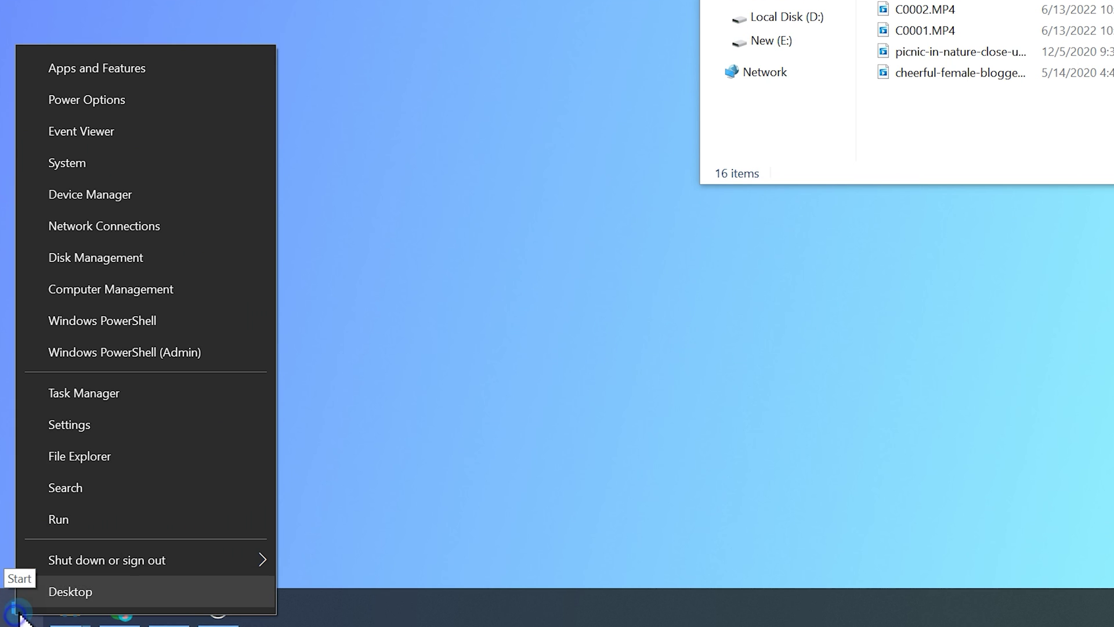
{"action": "left_click", "coordinate": [83, 198]}
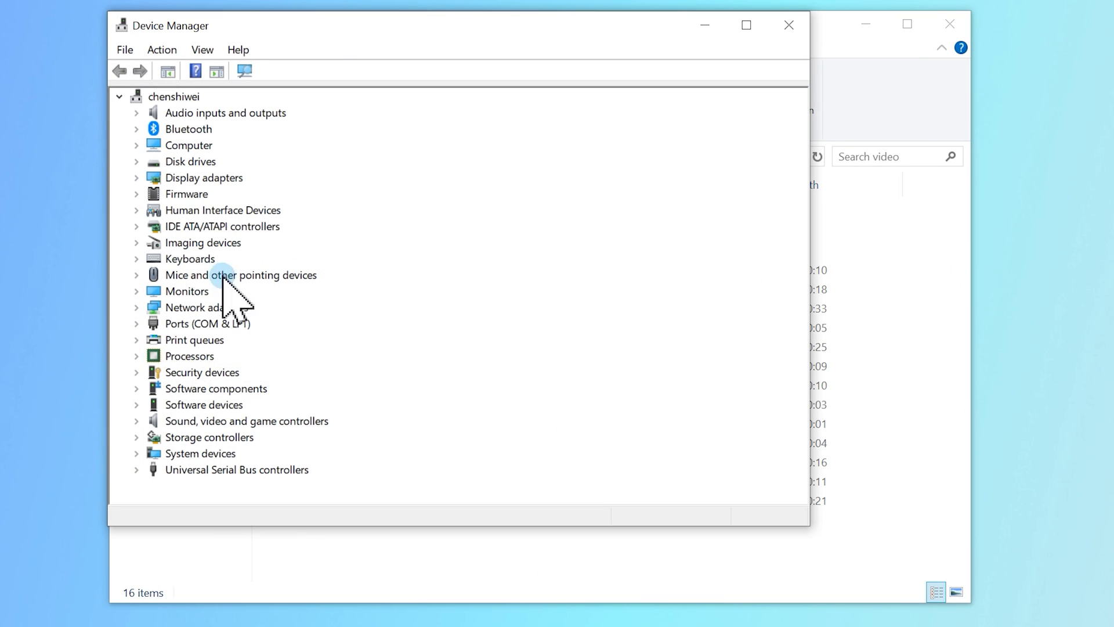
{"action": "left_click", "coordinate": [136, 421]}
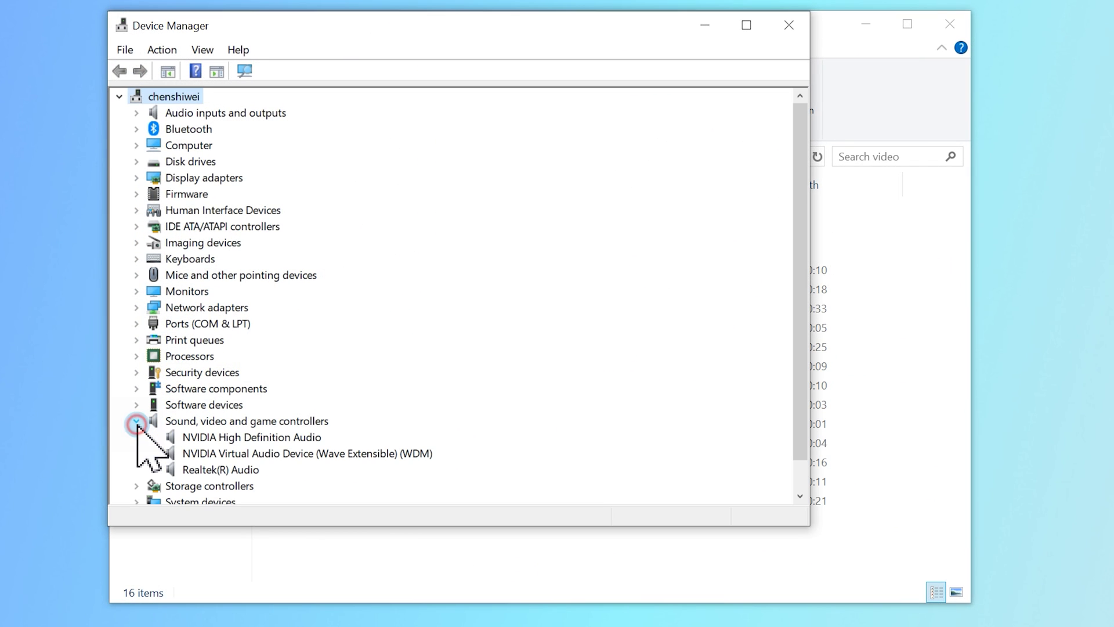
{"action": "left_click", "coordinate": [226, 471]}
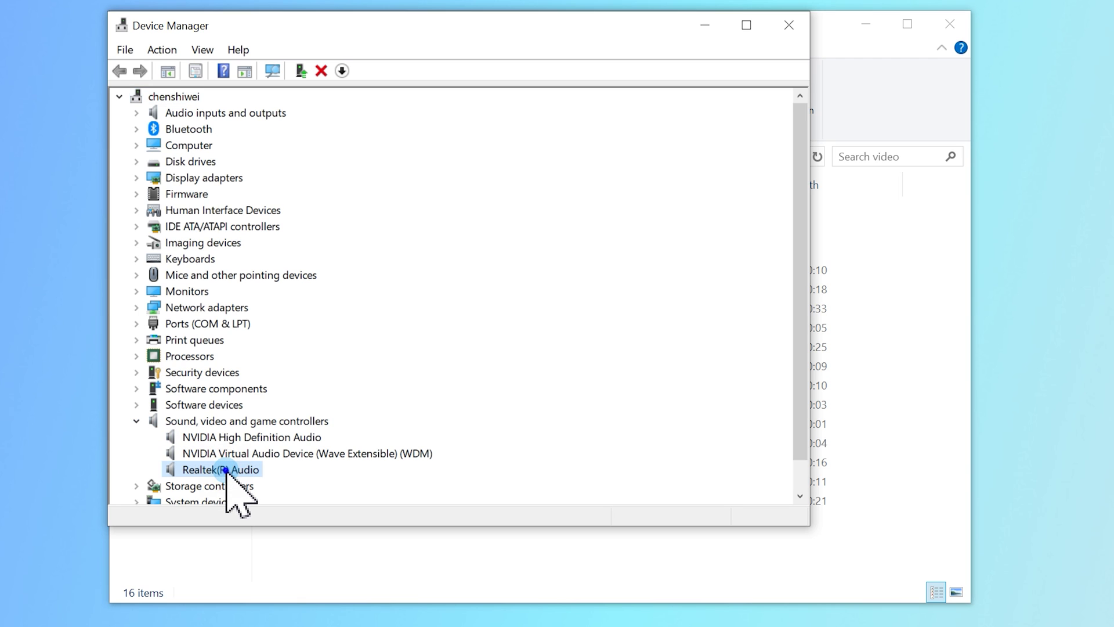
{"action": "right_click", "coordinate": [226, 471]}
{"action": "left_click", "coordinate": [280, 485]}
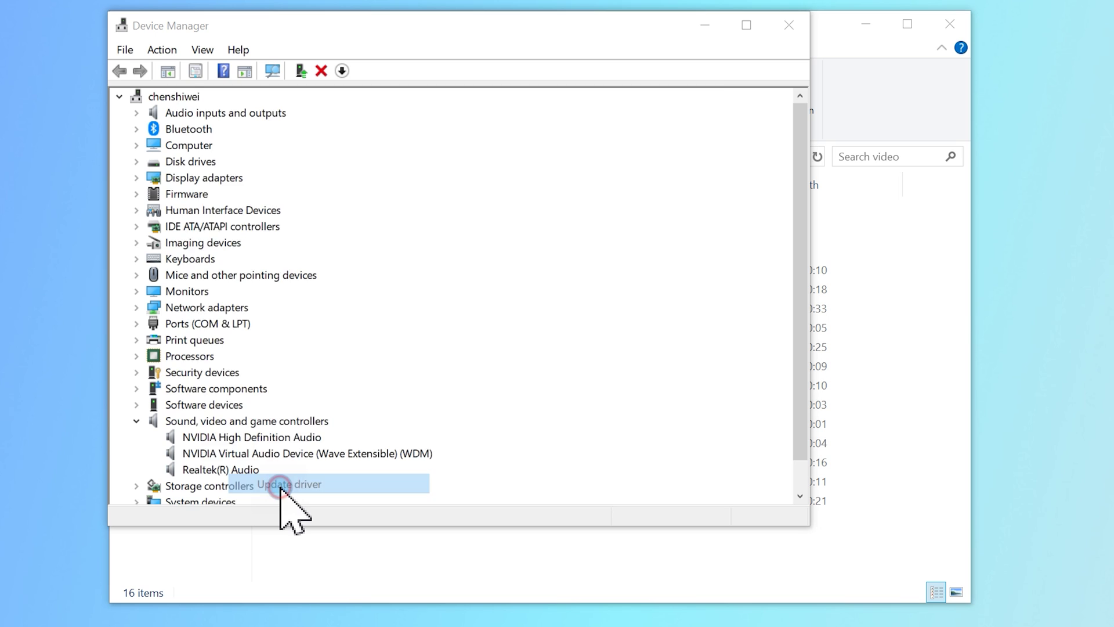
{"action": "left_click", "coordinate": [376, 222]}
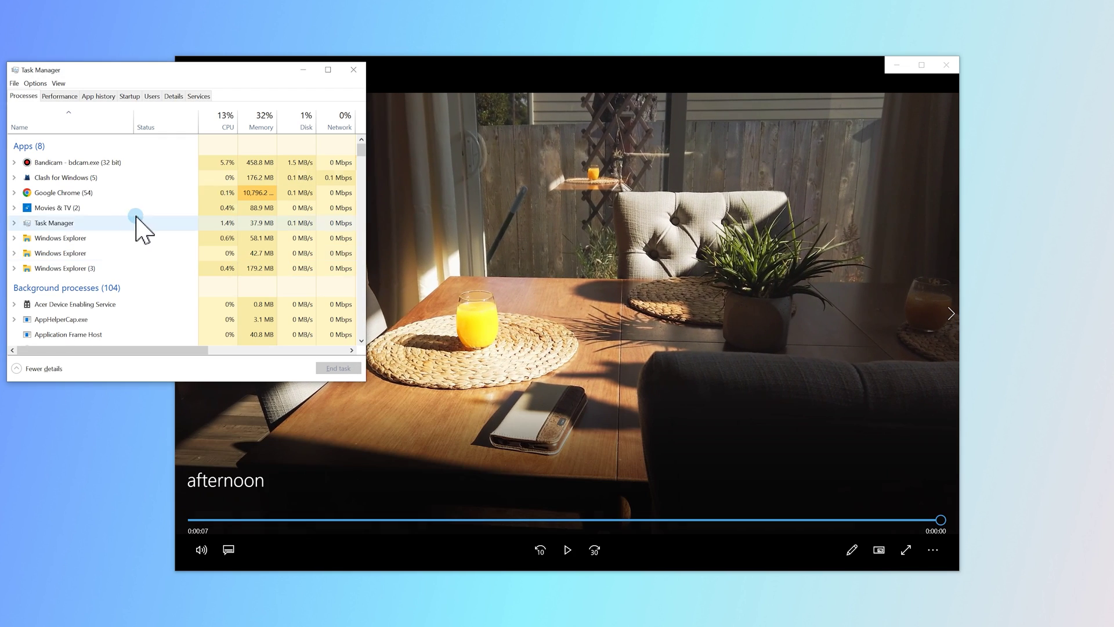
End the Movies & TV task, close Task Manager, and reopen afternoon.mkv
{"action": "left_click", "coordinate": [66, 209]}
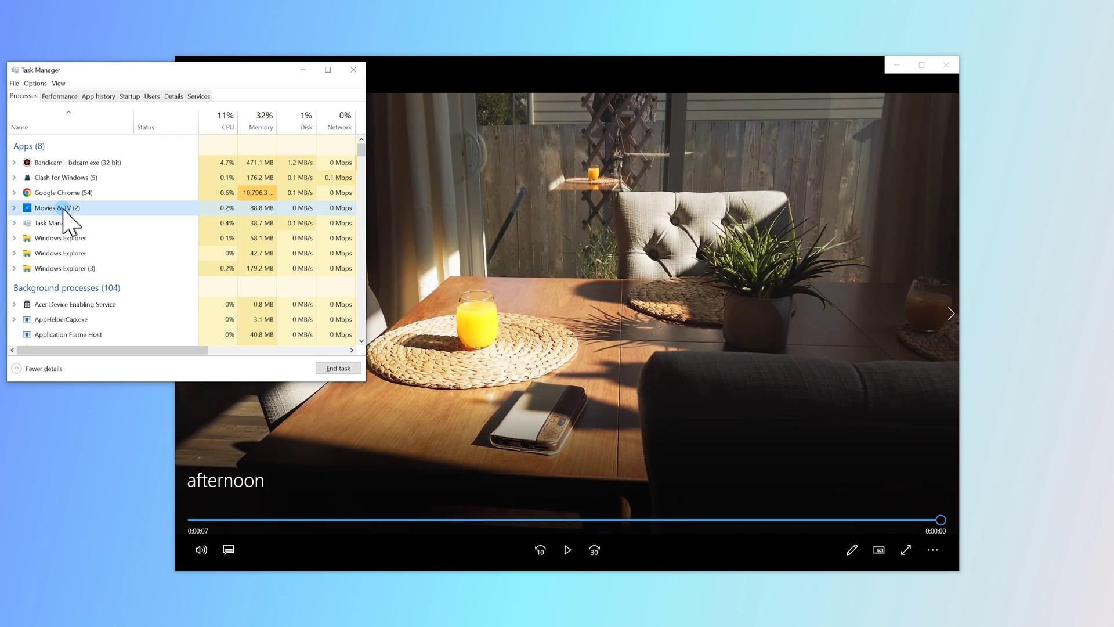
{"action": "left_click", "coordinate": [338, 368]}
{"action": "left_click", "coordinate": [354, 69]}
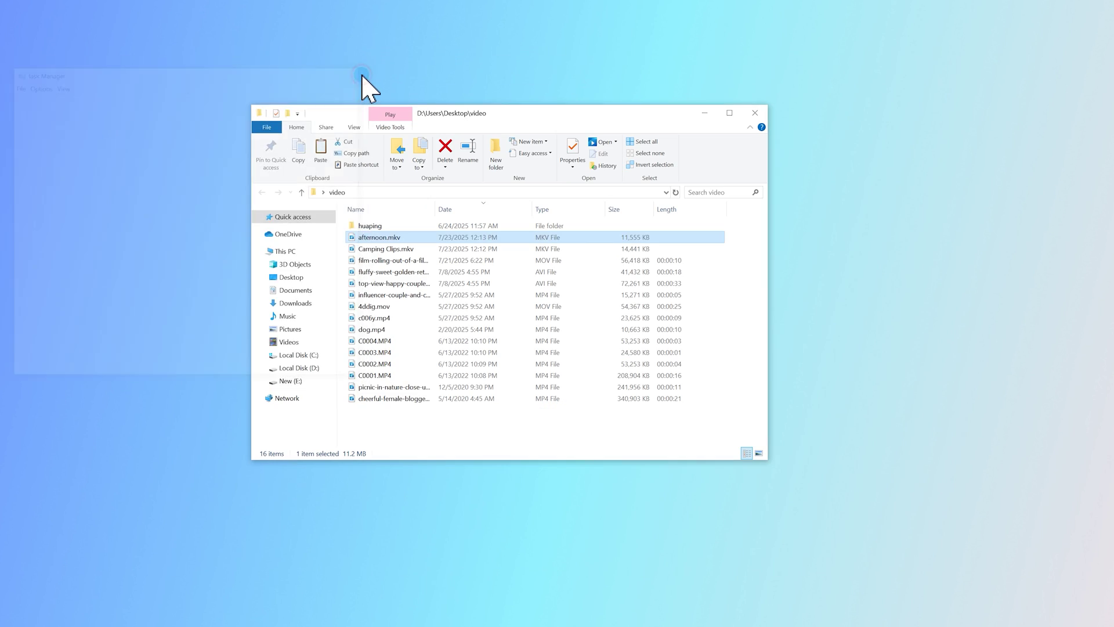
{"action": "left_click", "coordinate": [391, 238]}
{"action": "double_click", "coordinate": [391, 237]}
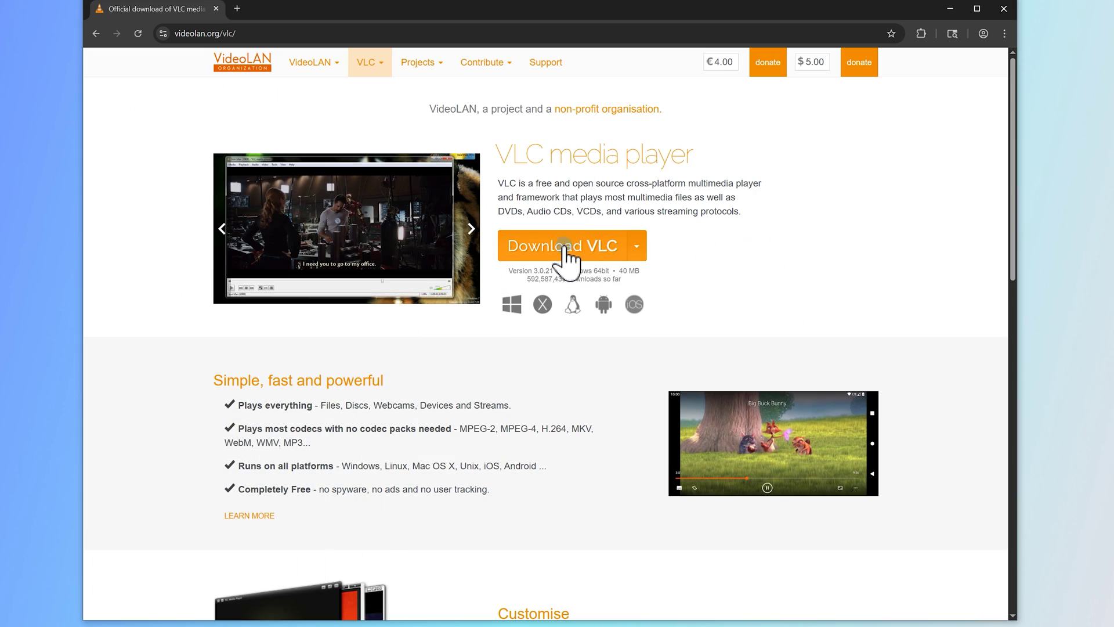
{"action": "scroll", "coordinate": [507, 373], "scroll_direction": "down", "scroll_amount": 1}
{"action": "scroll", "coordinate": [510, 373], "scroll_direction": "down", "scroll_amount": 2}
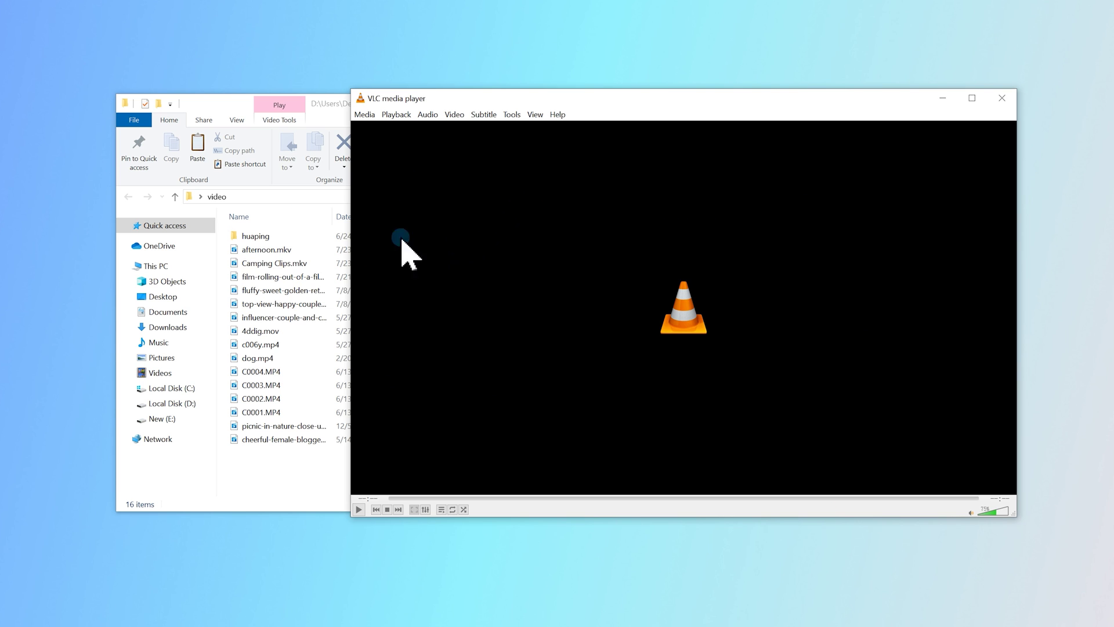
Drop afternoon.mkv from File Explorer onto the VLC window to play it
{"action": "left_click_drag", "start_coordinate": [243, 253], "coordinate": [486, 245]}
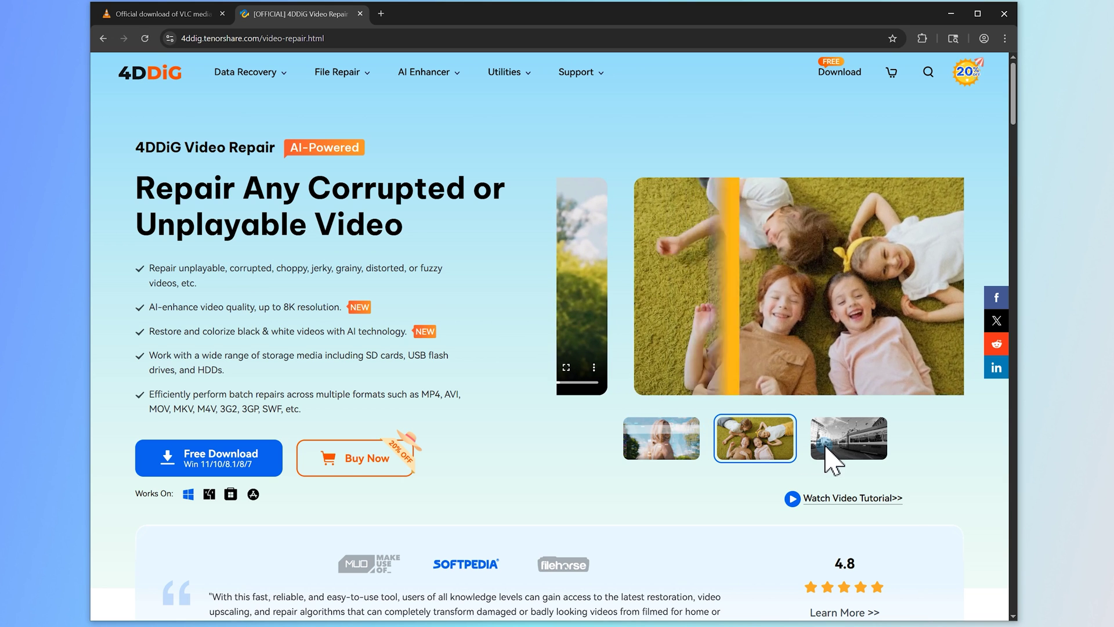
{"action": "scroll", "coordinate": [638, 505], "scroll_direction": "down", "scroll_amount": 3}
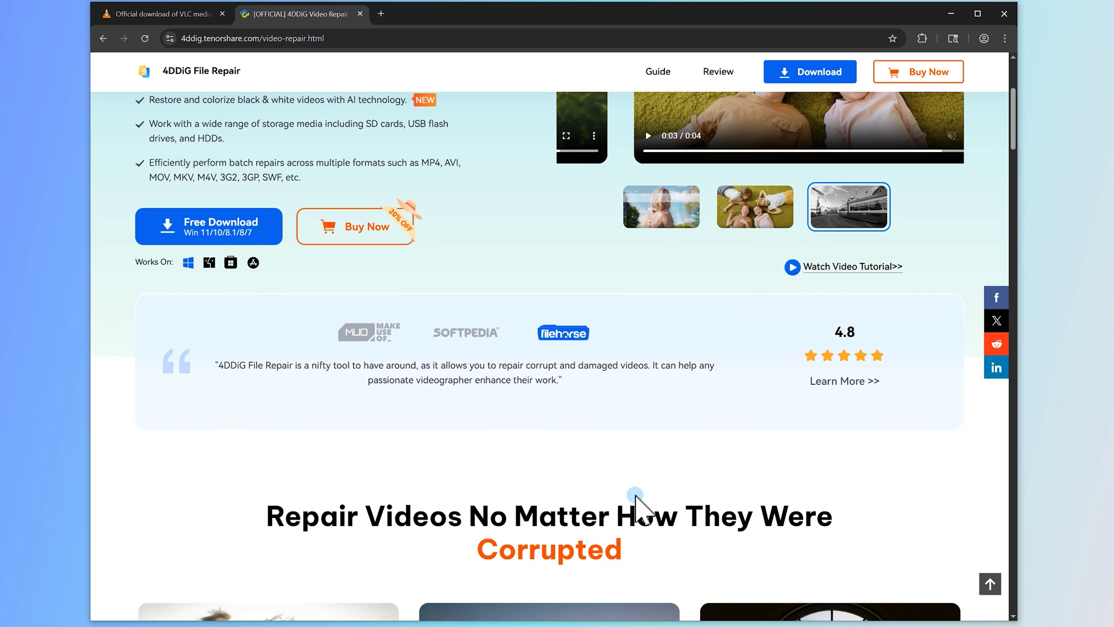
{"action": "scroll", "coordinate": [638, 504], "scroll_direction": "down", "scroll_amount": 4}
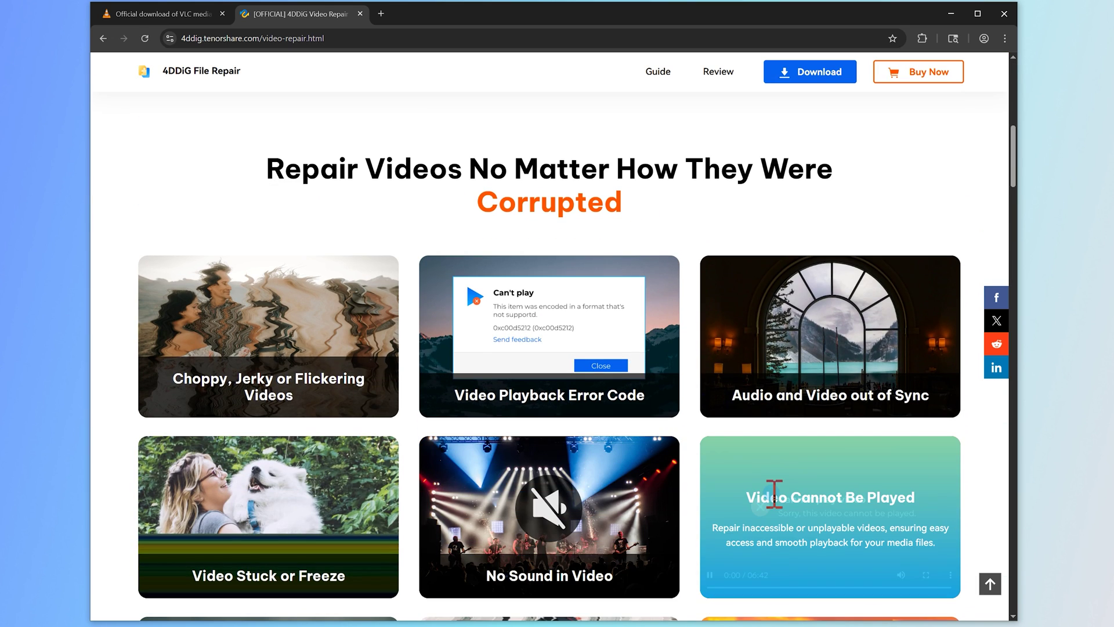
{"action": "mouse_move", "coordinate": [550, 517]}
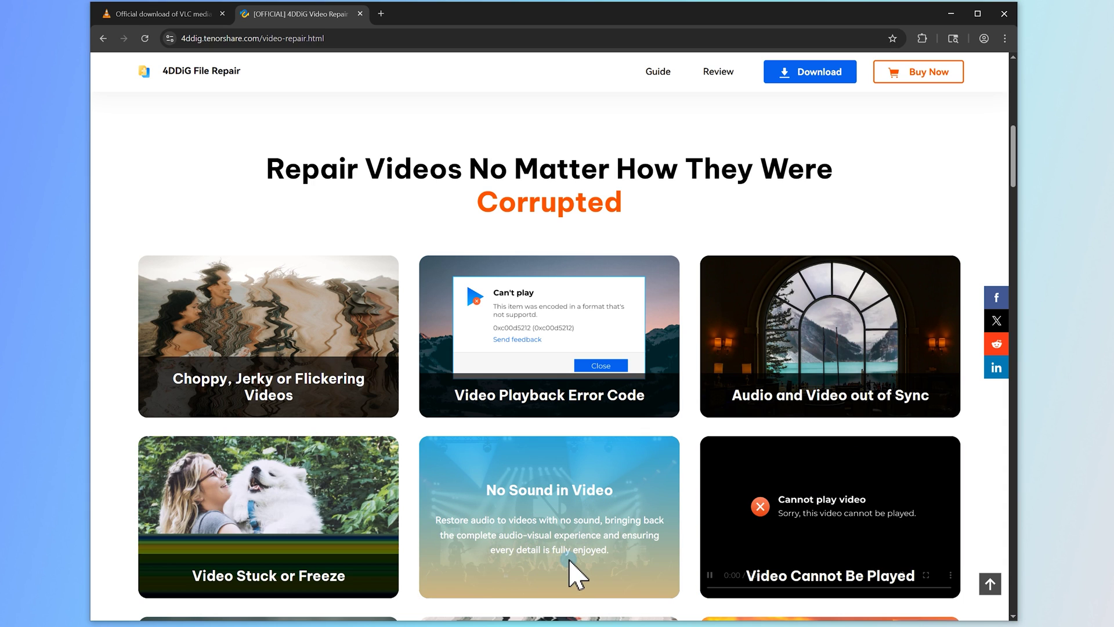
{"action": "scroll", "coordinate": [575, 572], "scroll_direction": "down", "scroll_amount": 2}
{"action": "scroll", "coordinate": [570, 565], "scroll_direction": "down", "scroll_amount": 3}
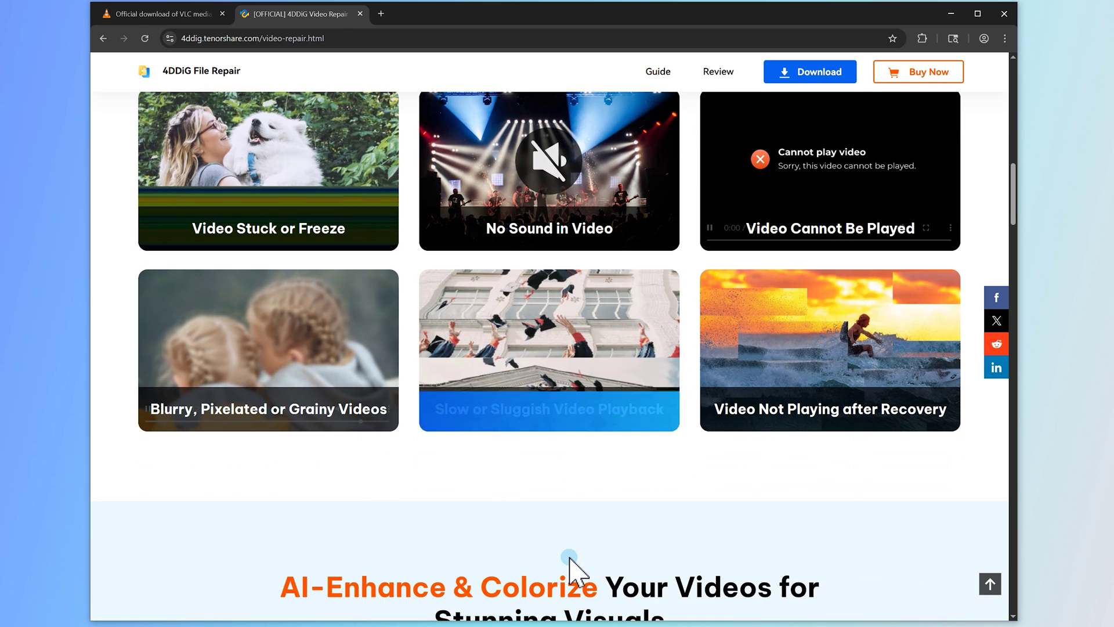
{"action": "scroll", "coordinate": [569, 562], "scroll_direction": "down", "scroll_amount": 2}
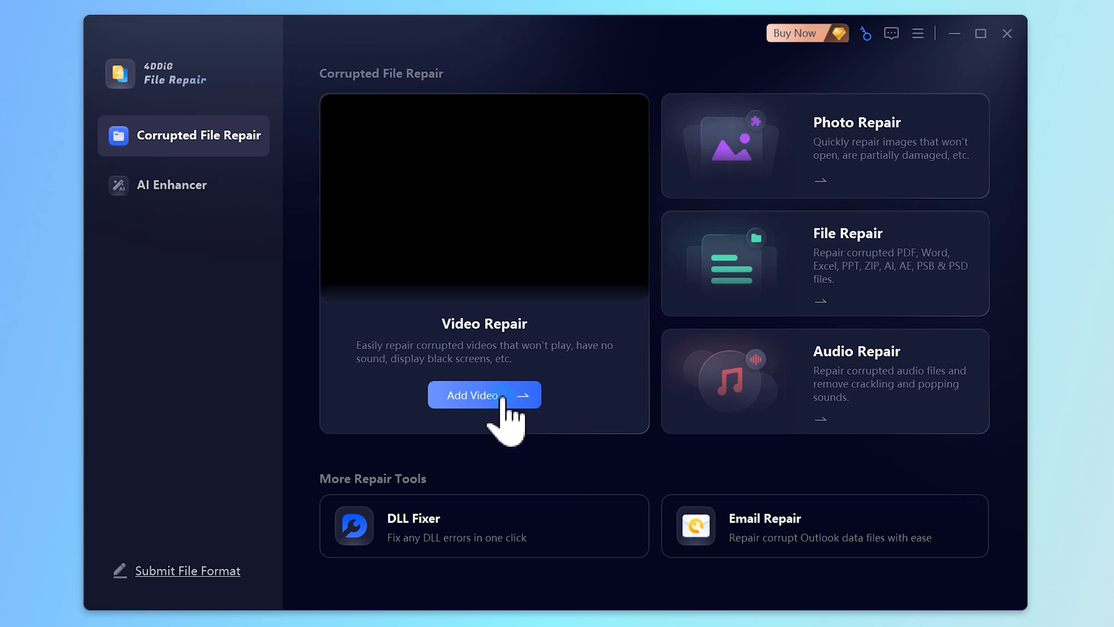
Add afternoon.mkv and Camping Clips.mkv to Video Repair and run Repair All (2)
{"action": "left_click", "coordinate": [470, 389]}
{"action": "left_click", "coordinate": [505, 405]}
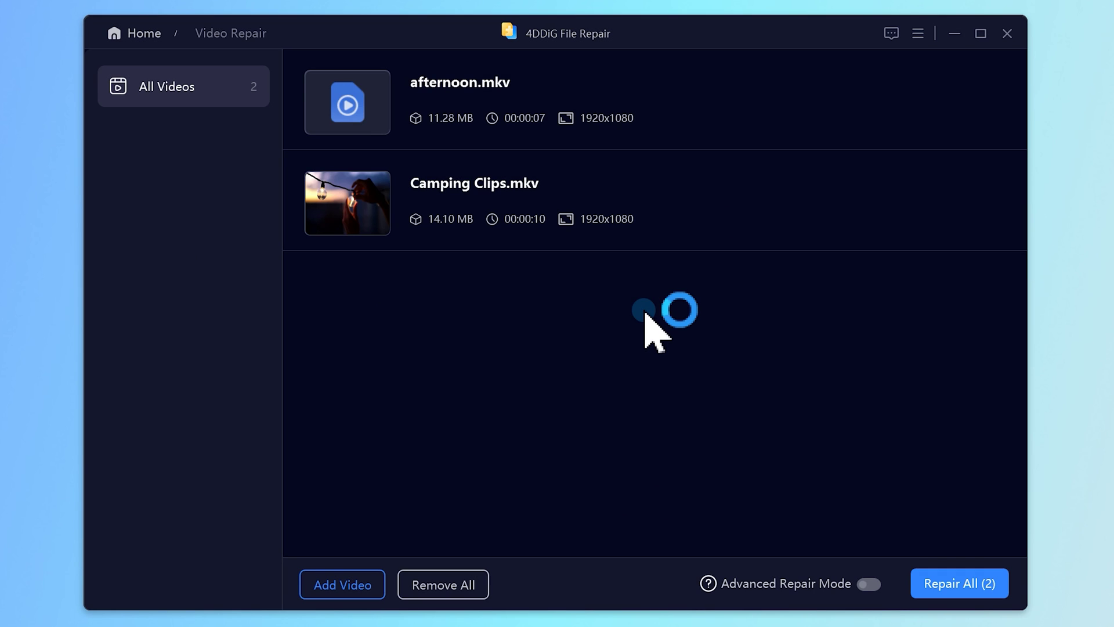
{"action": "left_click", "coordinate": [955, 597]}
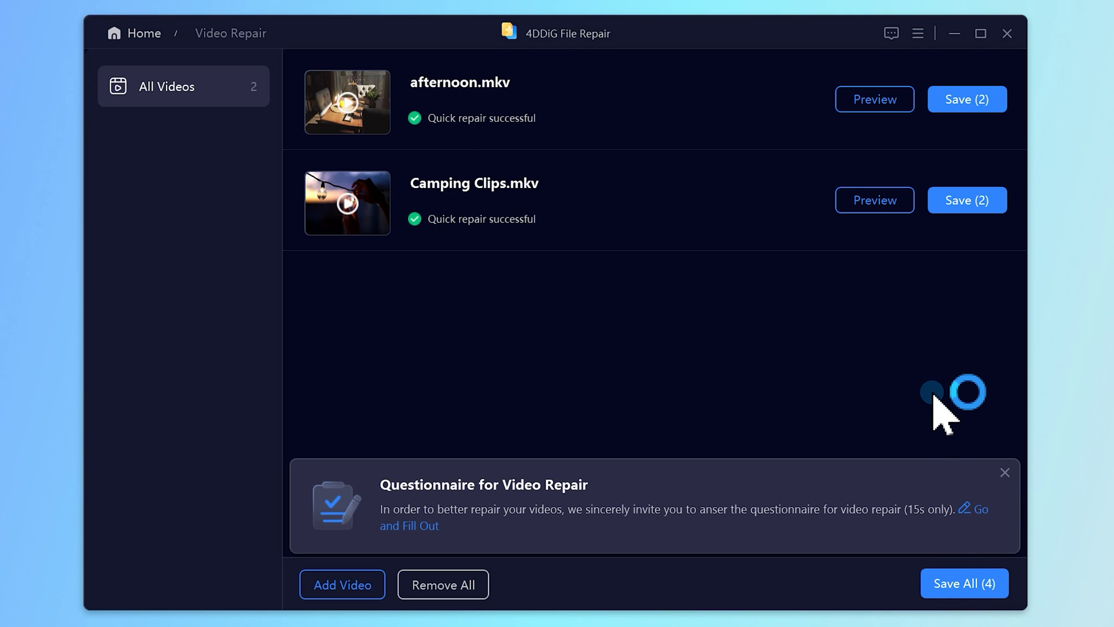
Preview repaired Camping Clips, save all four versions to a Desktop folder, and play the afternoon copy
{"action": "left_click", "coordinate": [873, 199]}
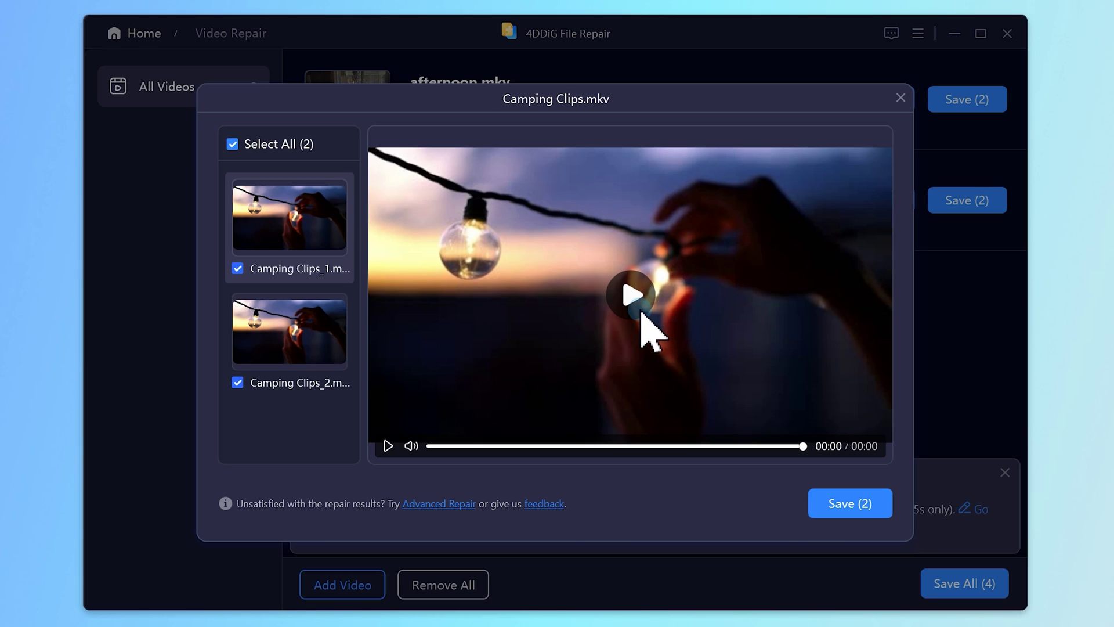
{"action": "left_click", "coordinate": [633, 309]}
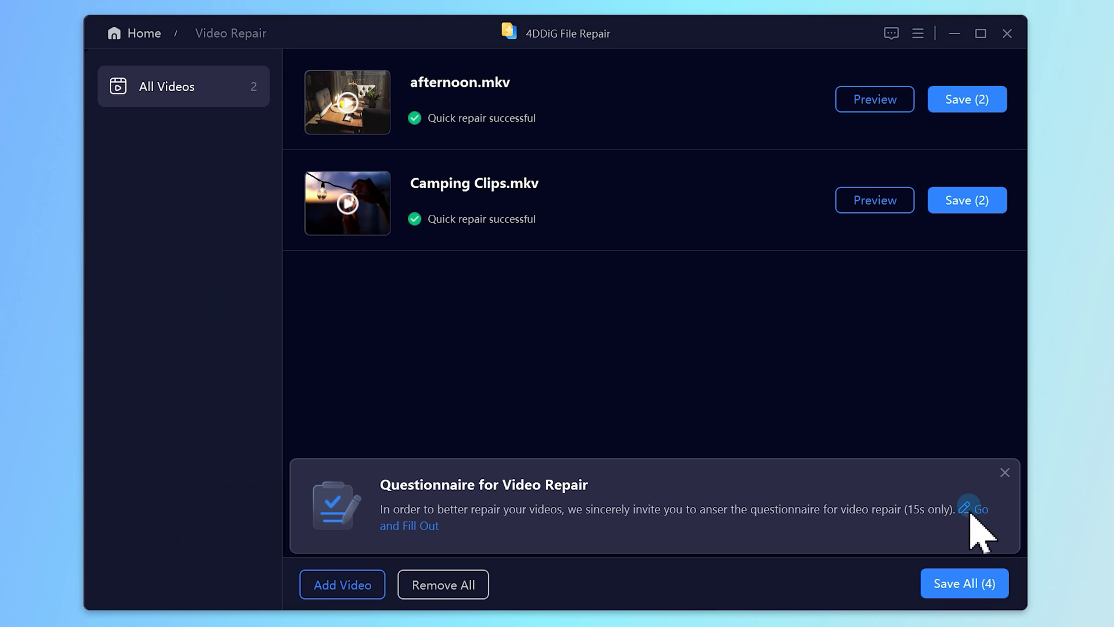
{"action": "left_click", "coordinate": [968, 586]}
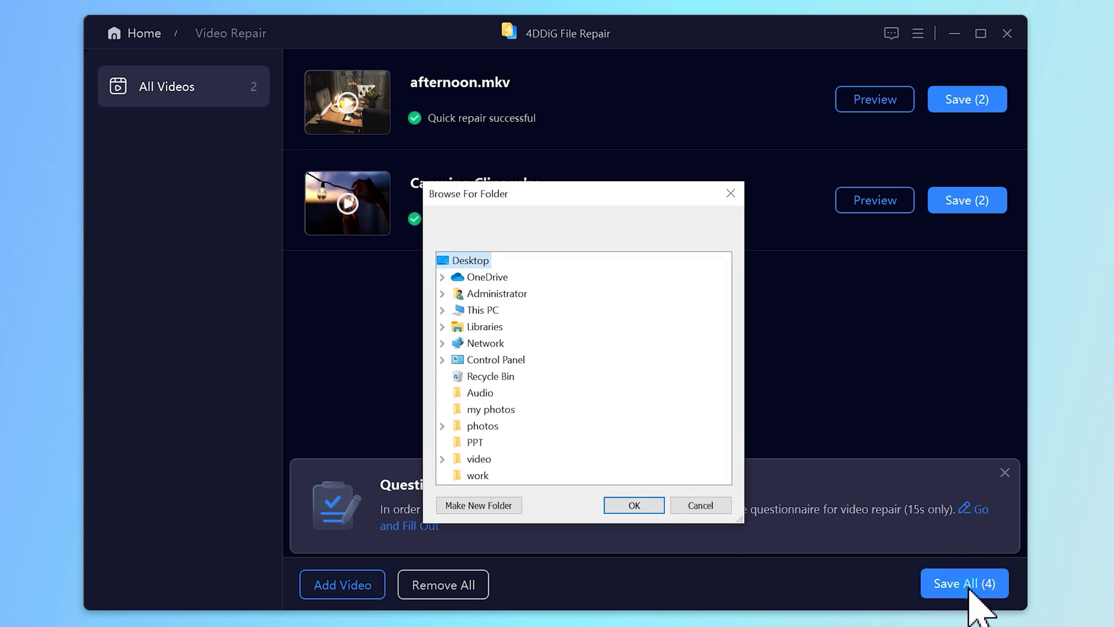
{"action": "double_click", "coordinate": [482, 310]}
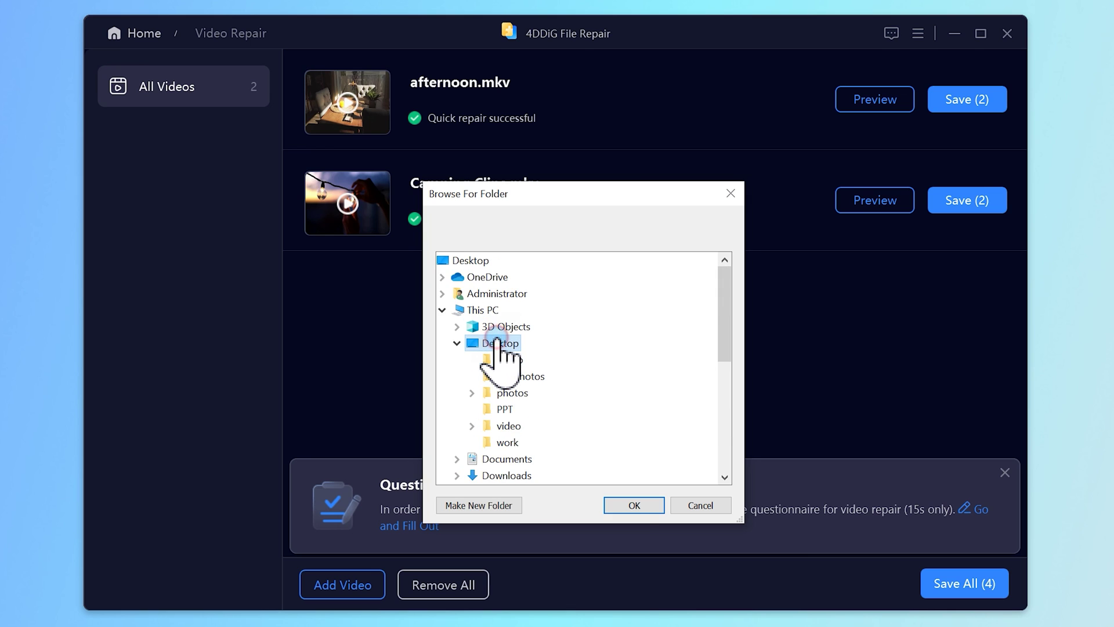
{"action": "left_click", "coordinate": [632, 504]}
{"action": "left_click", "coordinate": [732, 374]}
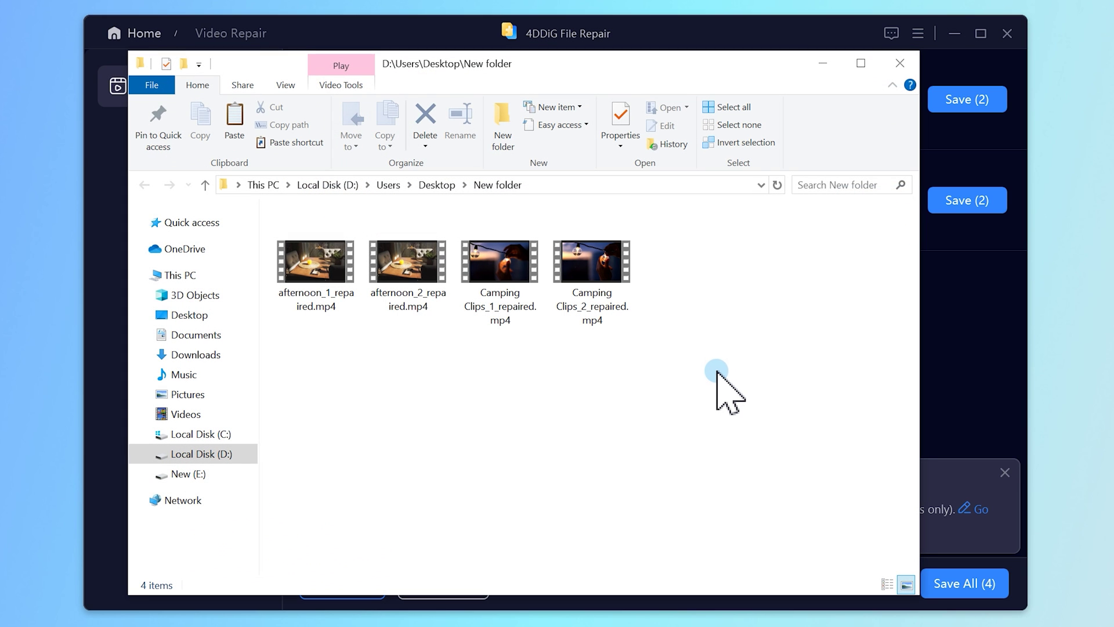
{"action": "double_click", "coordinate": [387, 265]}
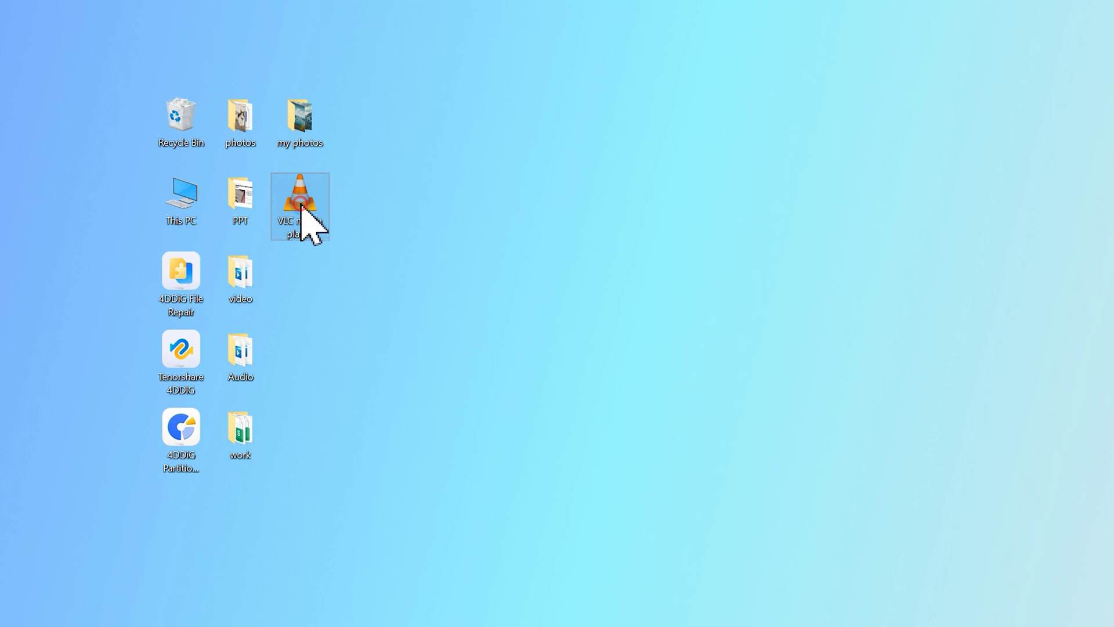
Launch VLC and add afternoon.mkv as the source file in Media > Convert / Save
{"action": "double_click", "coordinate": [300, 204]}
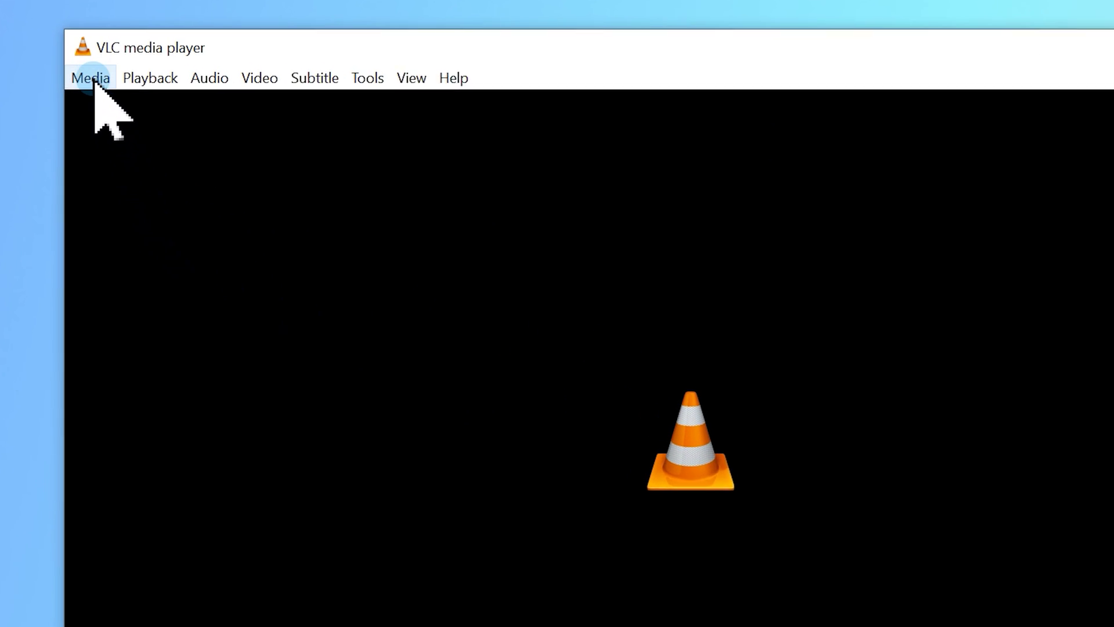
{"action": "left_click", "coordinate": [135, 73]}
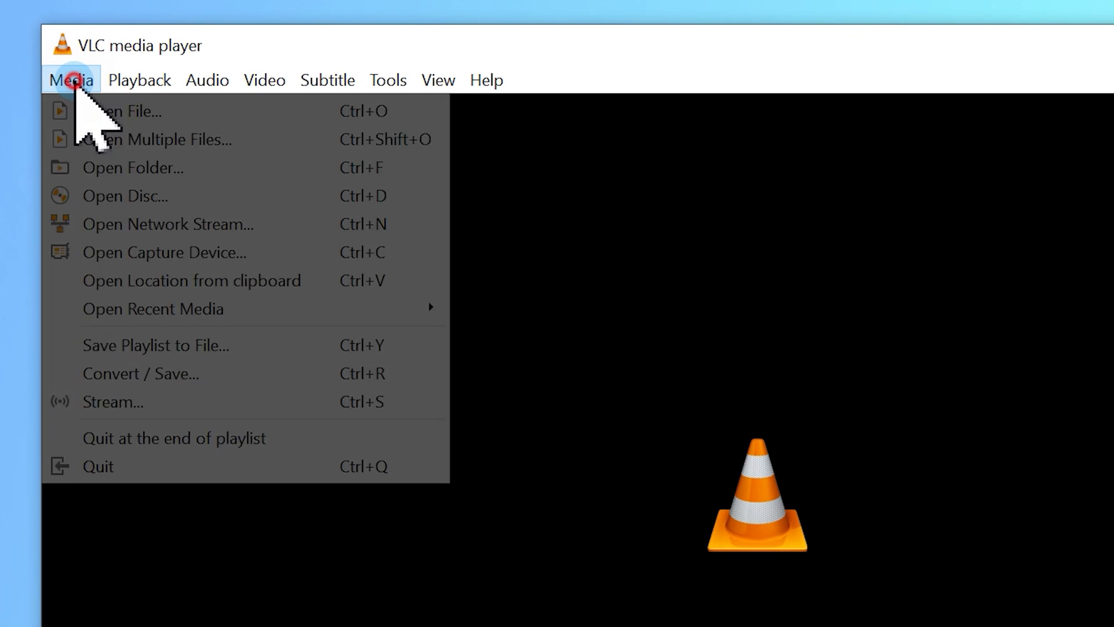
{"action": "left_click", "coordinate": [142, 372]}
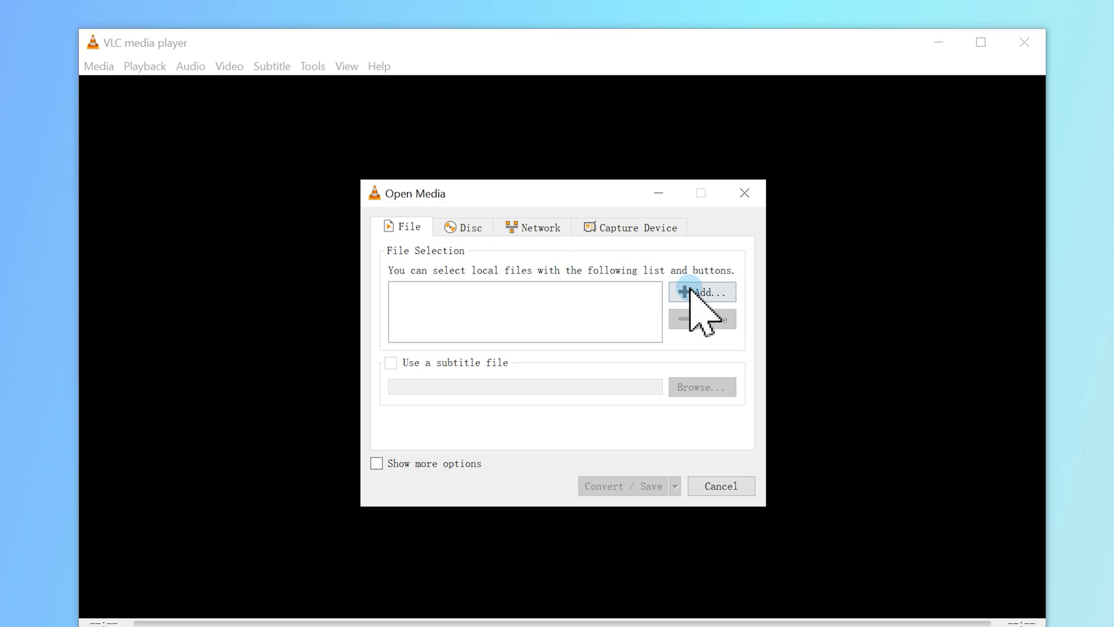
{"action": "left_click", "coordinate": [691, 293]}
{"action": "left_click", "coordinate": [631, 324]}
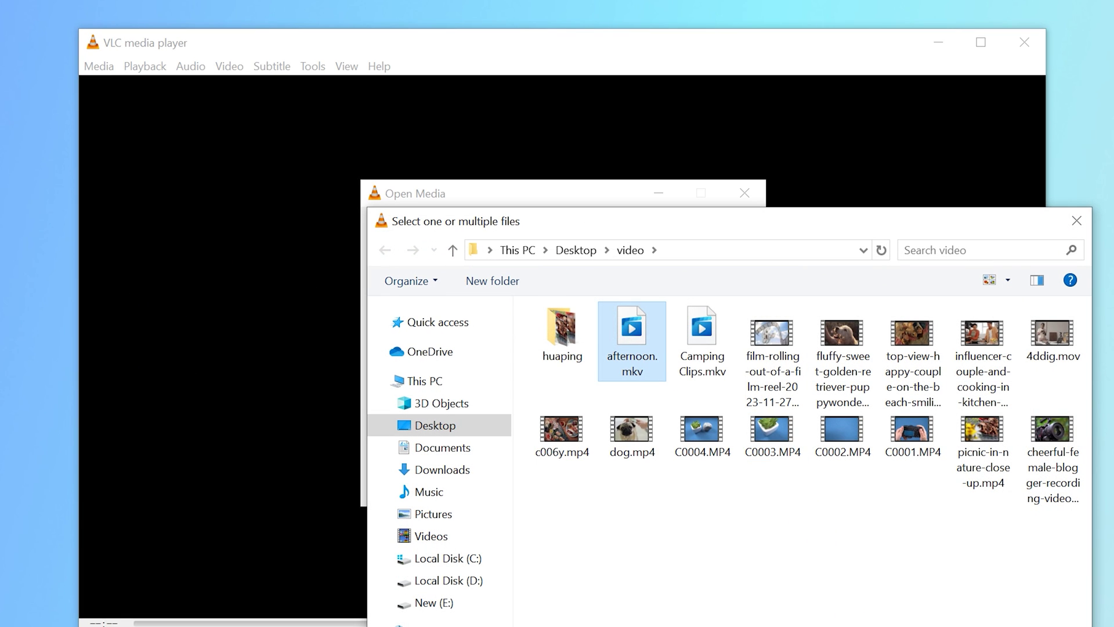
{"action": "key", "text": "Return"}
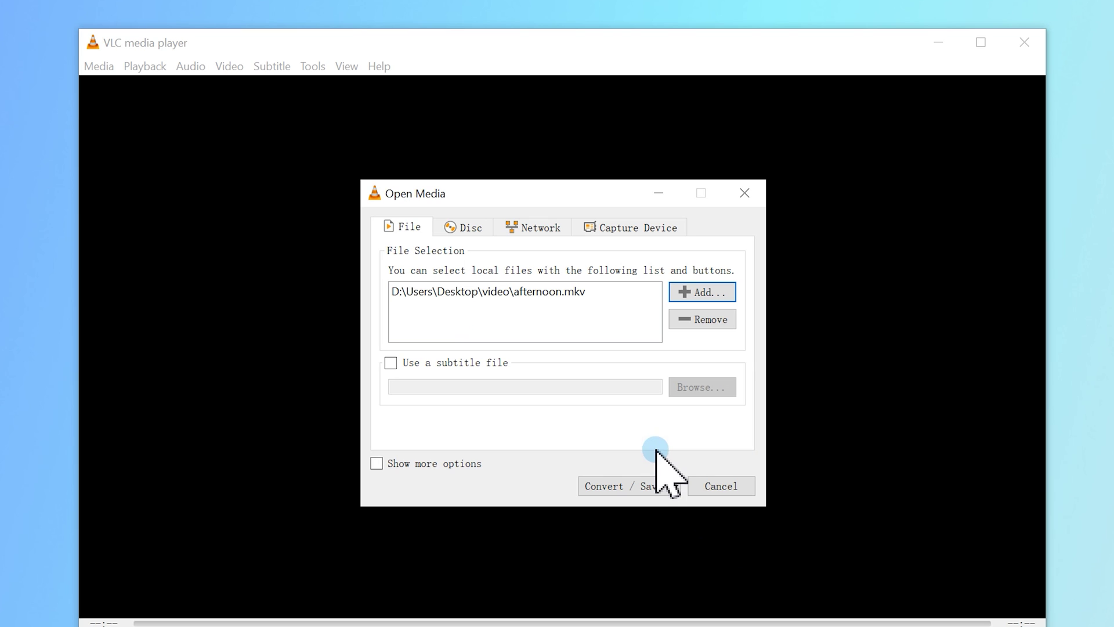
Keep the Video - H.264 + MP3 (MP4) profile and review its settings
{"action": "left_click", "coordinate": [652, 487]}
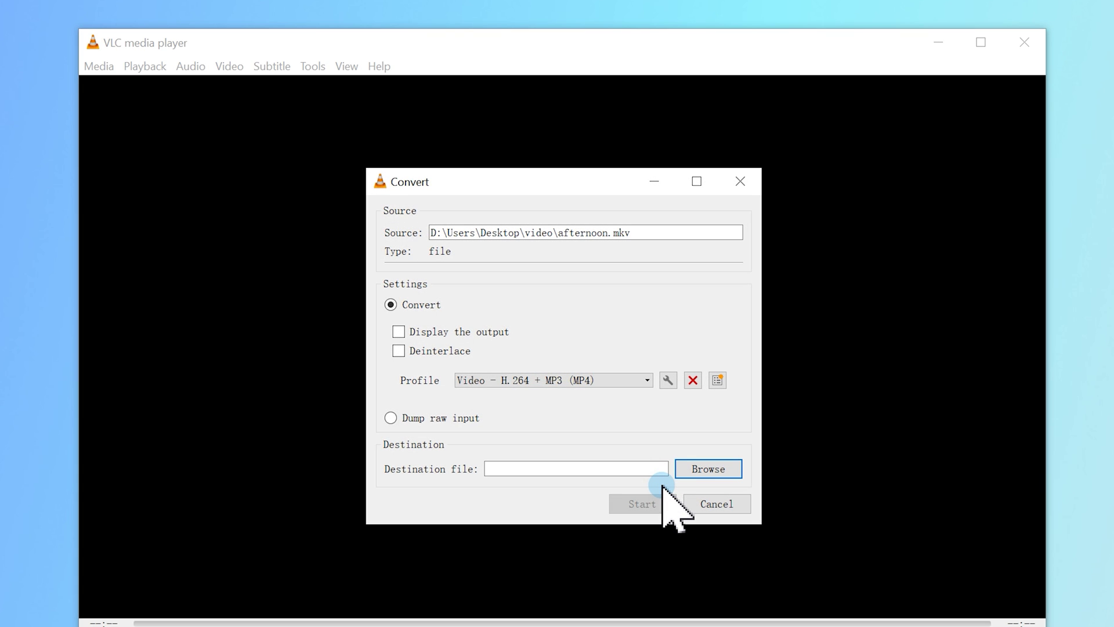
{"action": "left_click", "coordinate": [636, 379]}
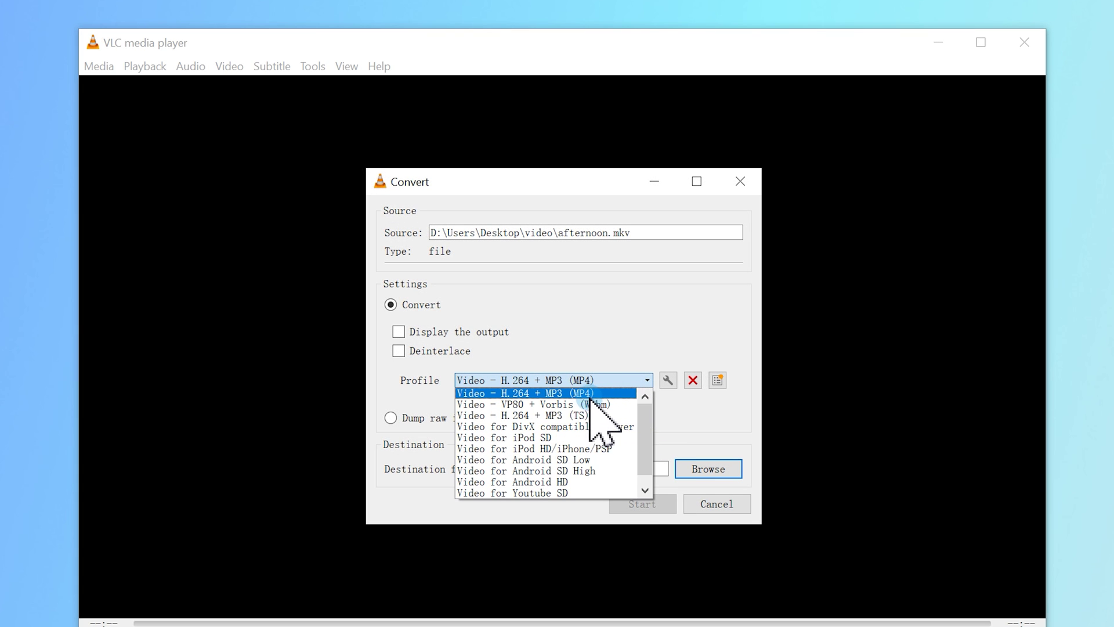
{"action": "left_click", "coordinate": [586, 392]}
{"action": "left_click", "coordinate": [668, 380]}
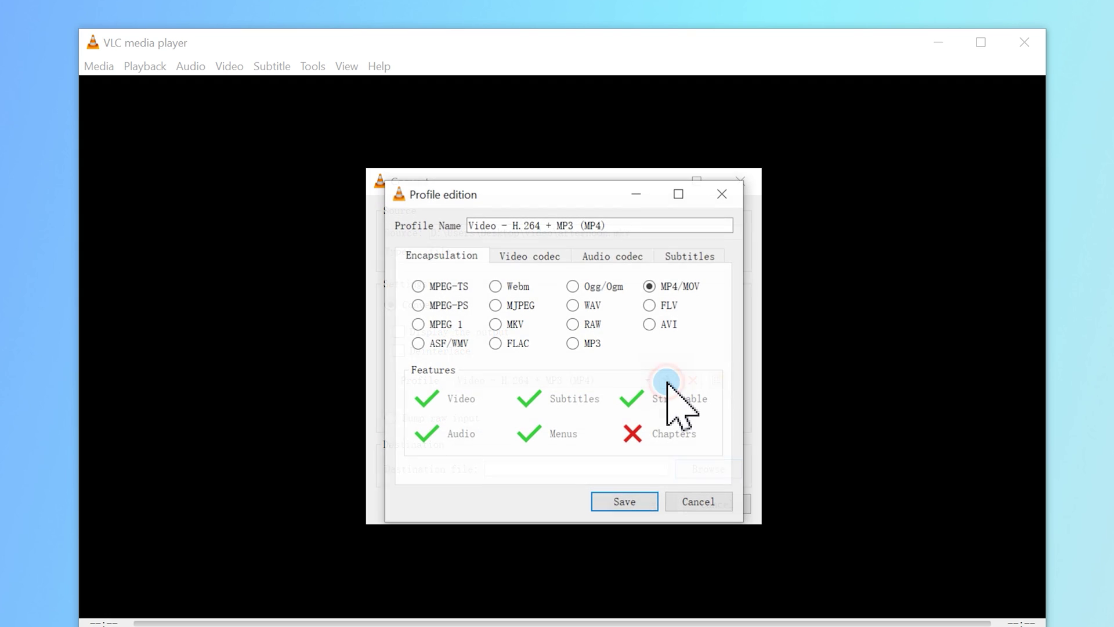
{"action": "left_click", "coordinate": [639, 503]}
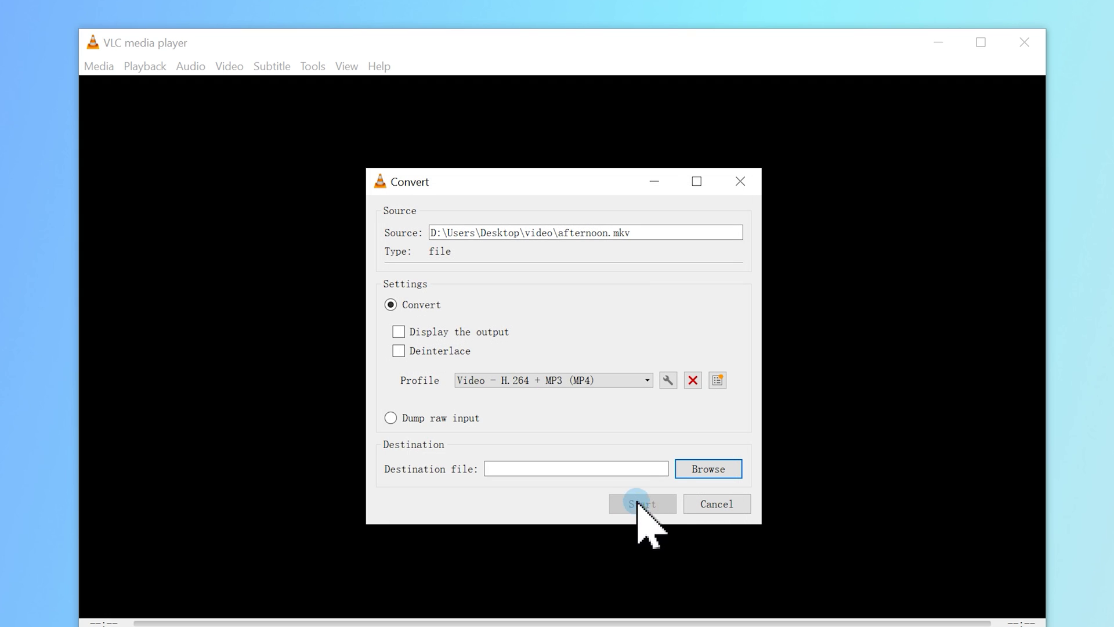
Set the output destination, start converting afternoon.mkv, and accept the overwrite warning
{"action": "left_click", "coordinate": [699, 470]}
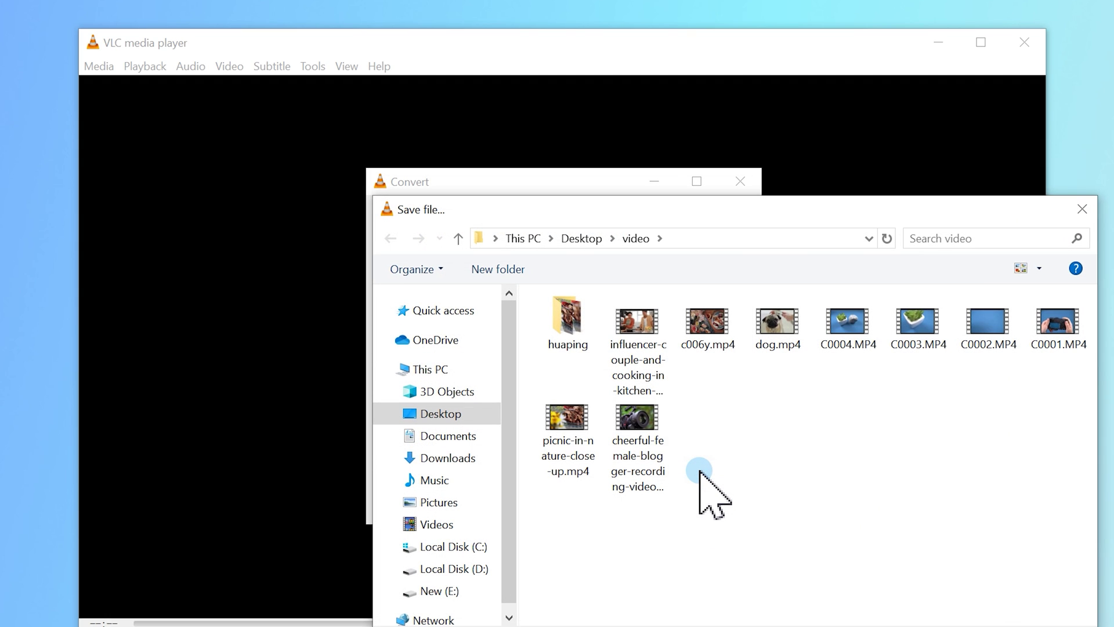
{"action": "key", "text": "Return"}
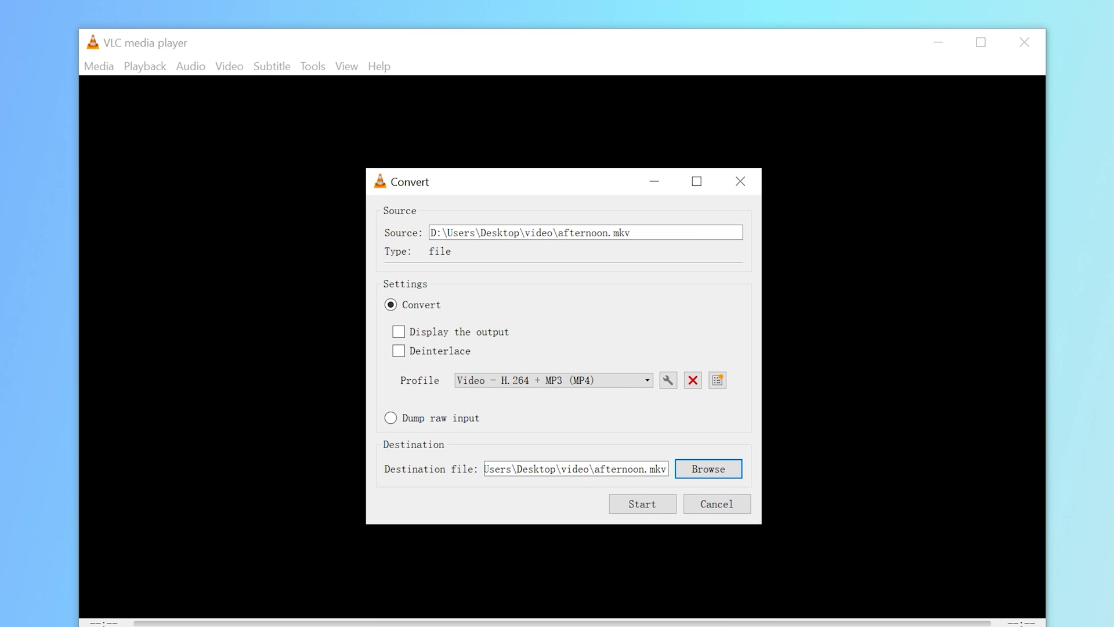
{"action": "left_click", "coordinate": [645, 506]}
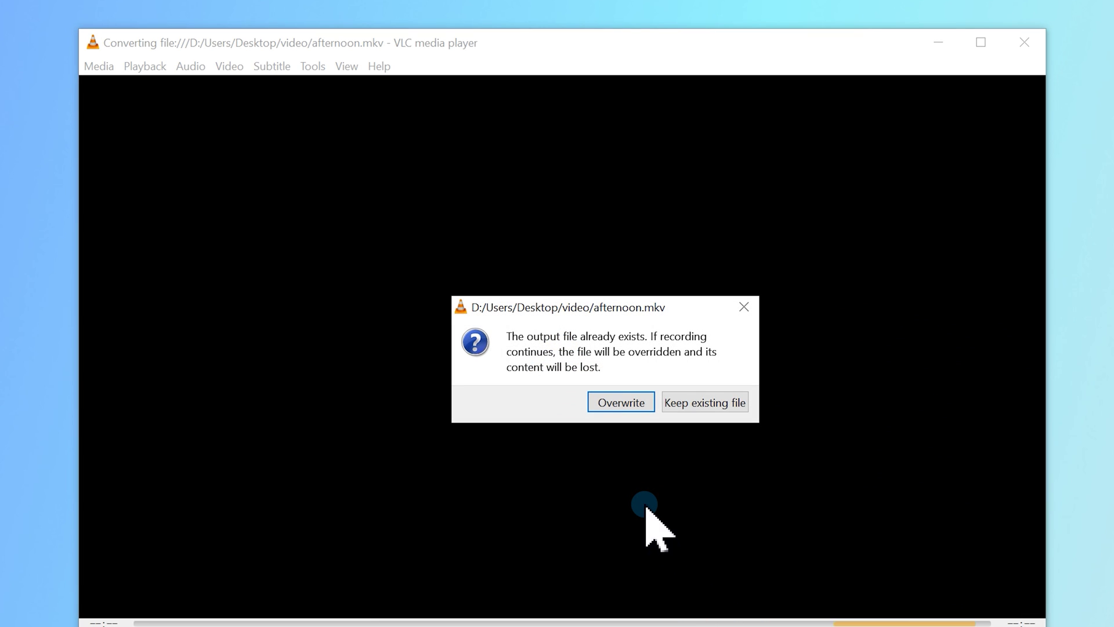
{"action": "left_click", "coordinate": [696, 406]}
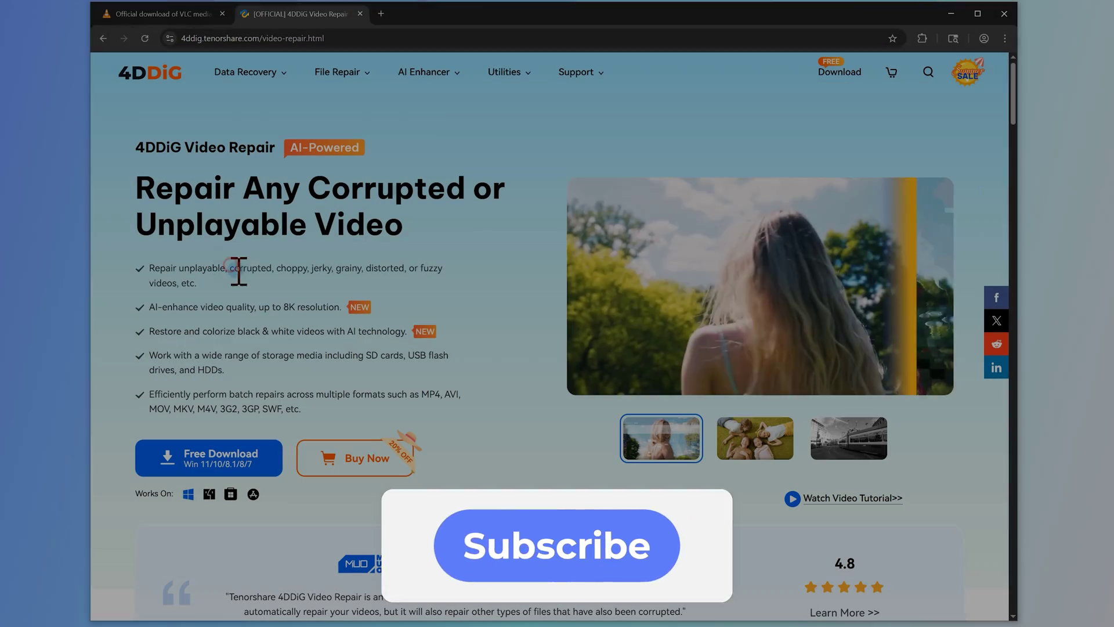
On the 4DDiG Video Repair page, browse fixable problems and show the children-on-carpet sample
{"action": "left_click_drag", "start_coordinate": [248, 268], "coordinate": [522, 292]}
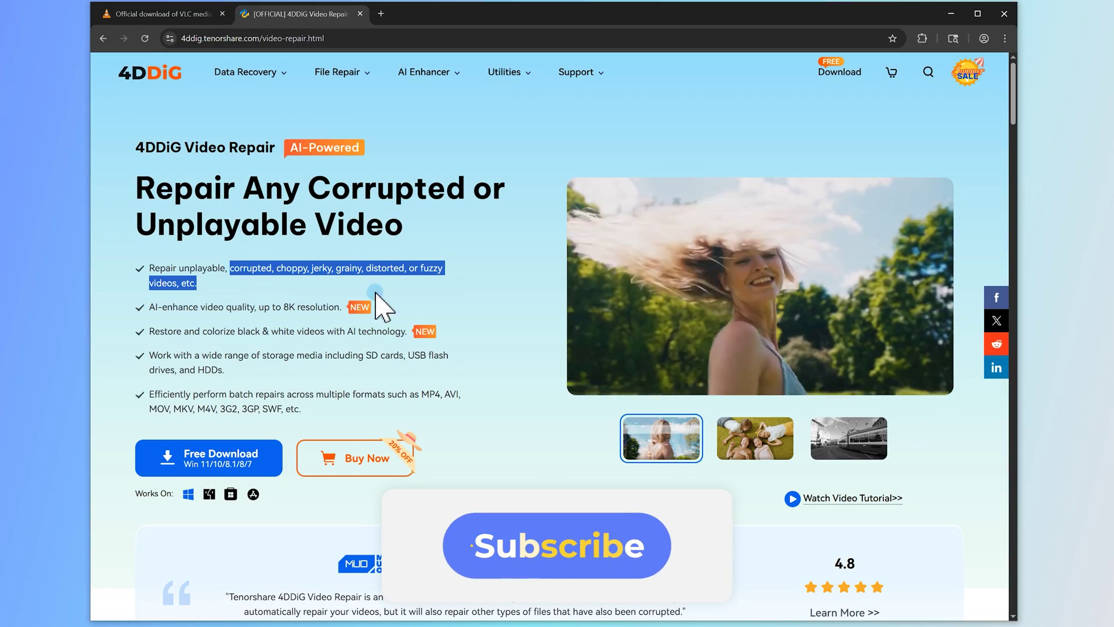
{"action": "left_click", "coordinate": [511, 329]}
{"action": "left_click", "coordinate": [754, 439]}
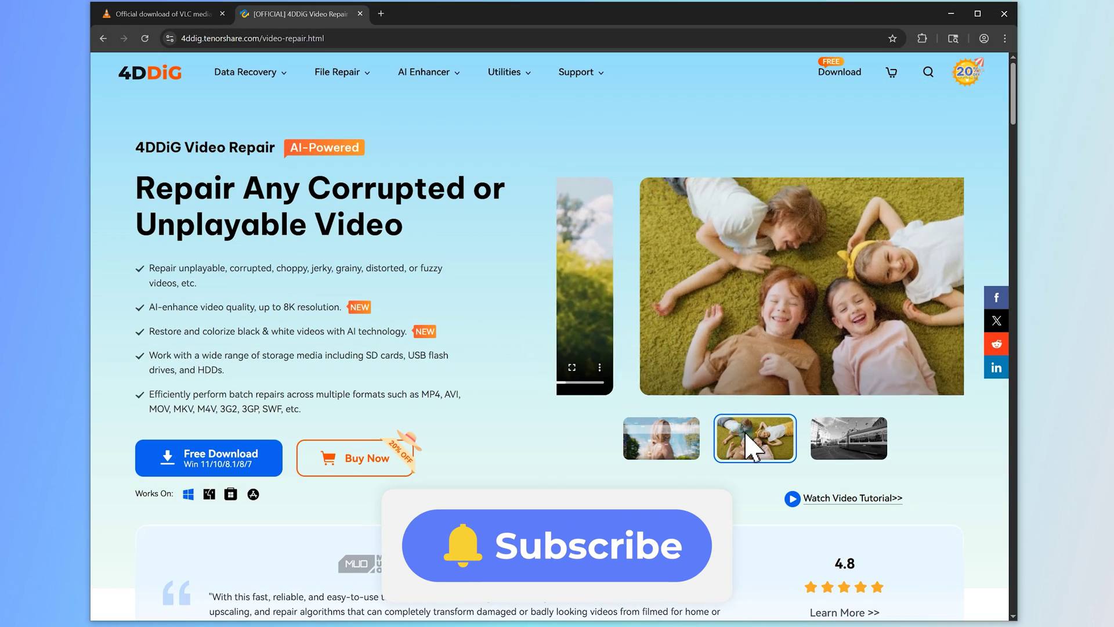